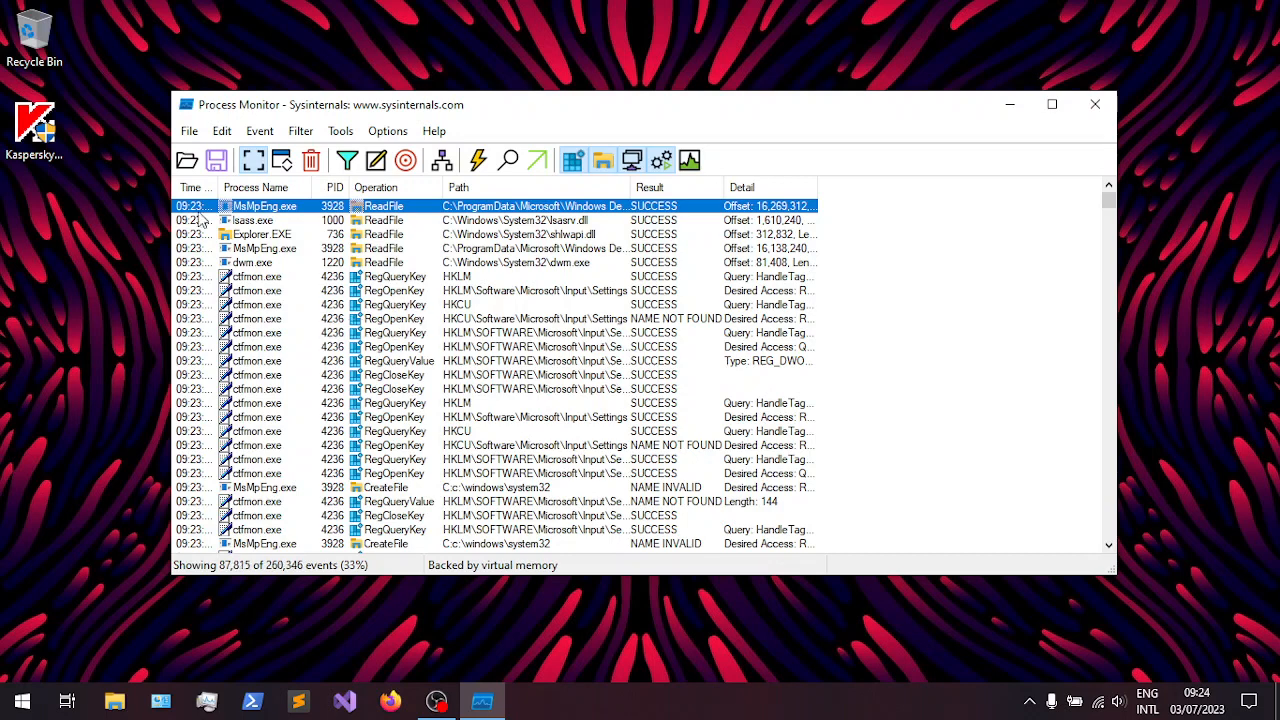
left_click(36, 130)
left_click(55, 215)
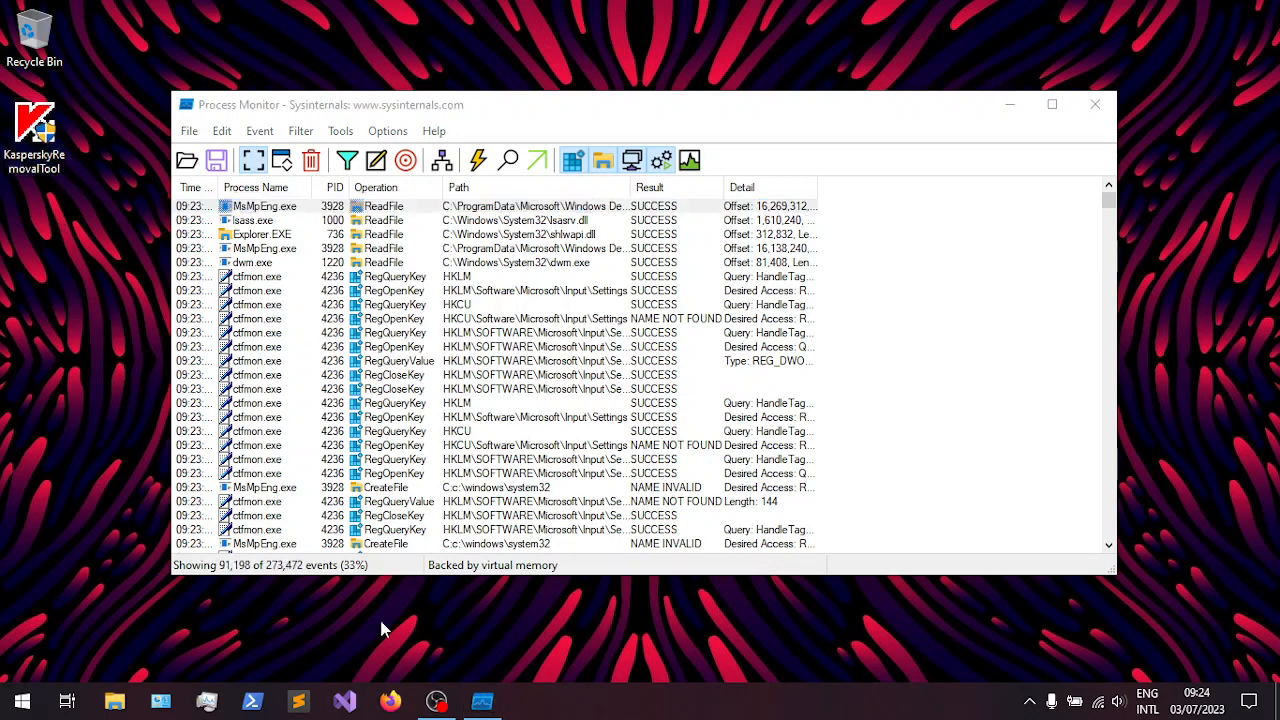
- Switch to Firefox, restore the previous browsing session and skim the "DLL Hijacking - Basics" article down to the Proc Mon section
left_click(392, 702)
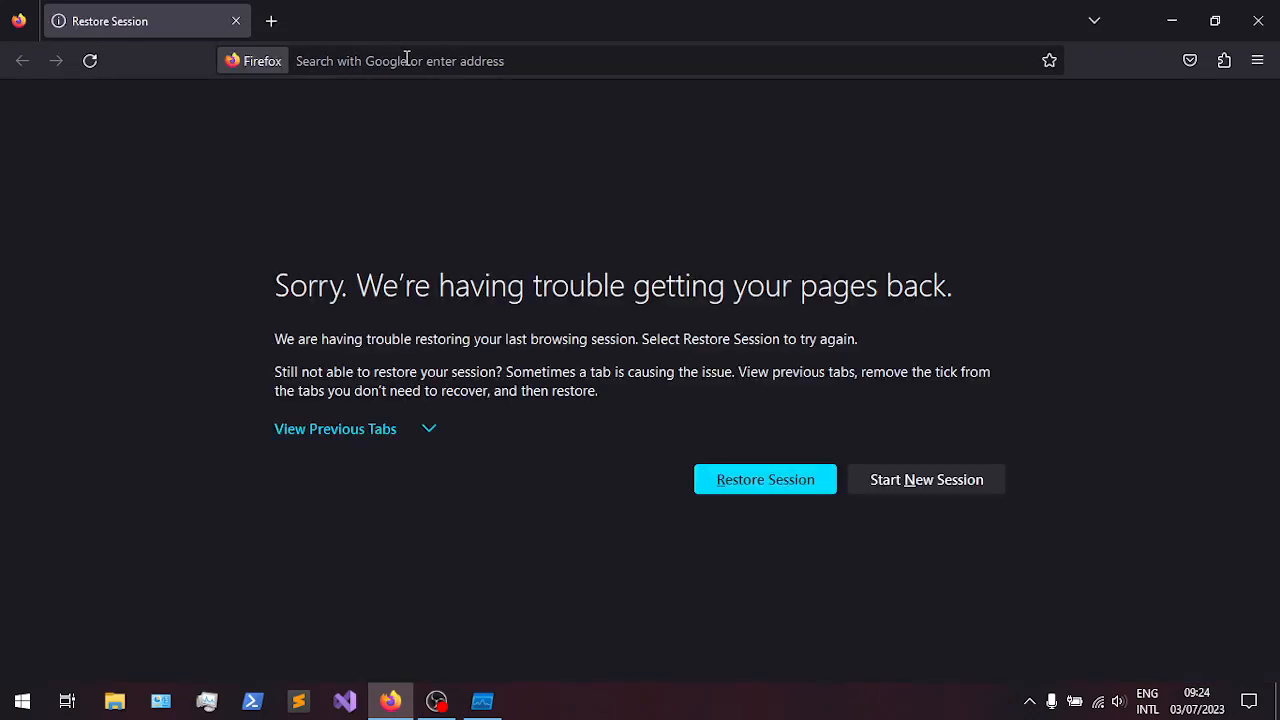
left_click(407, 60)
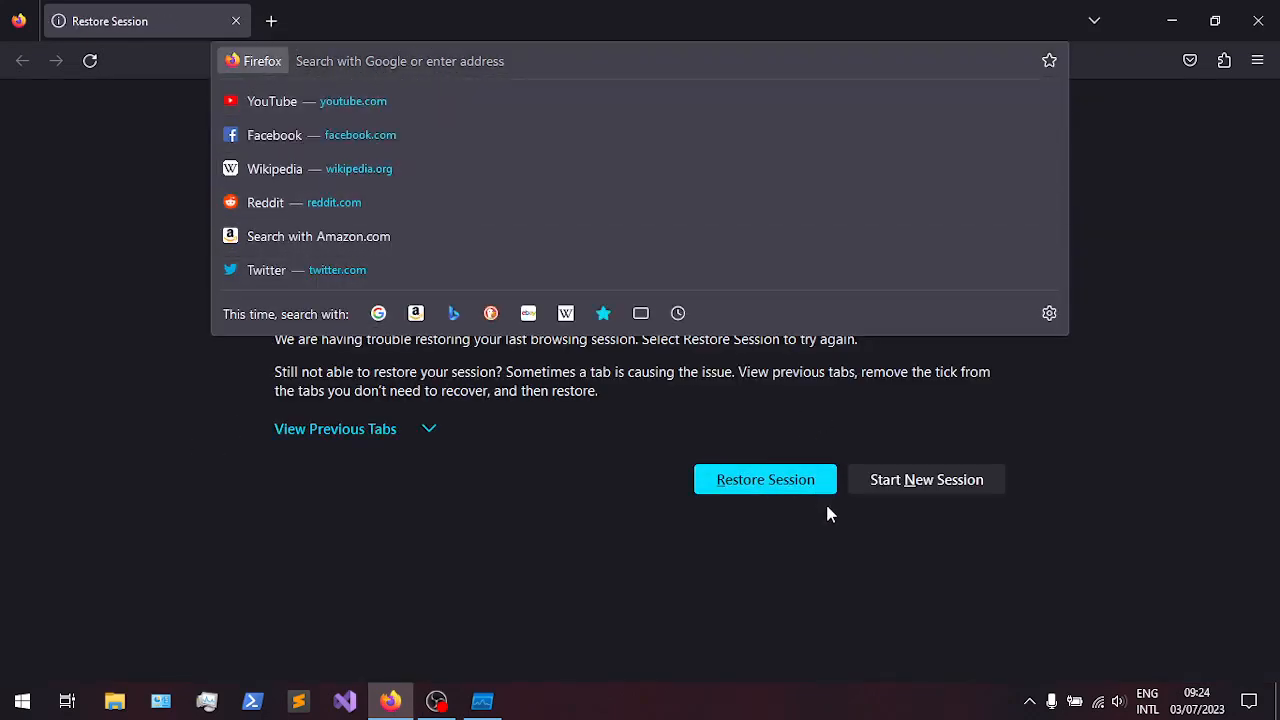
left_click(765, 480)
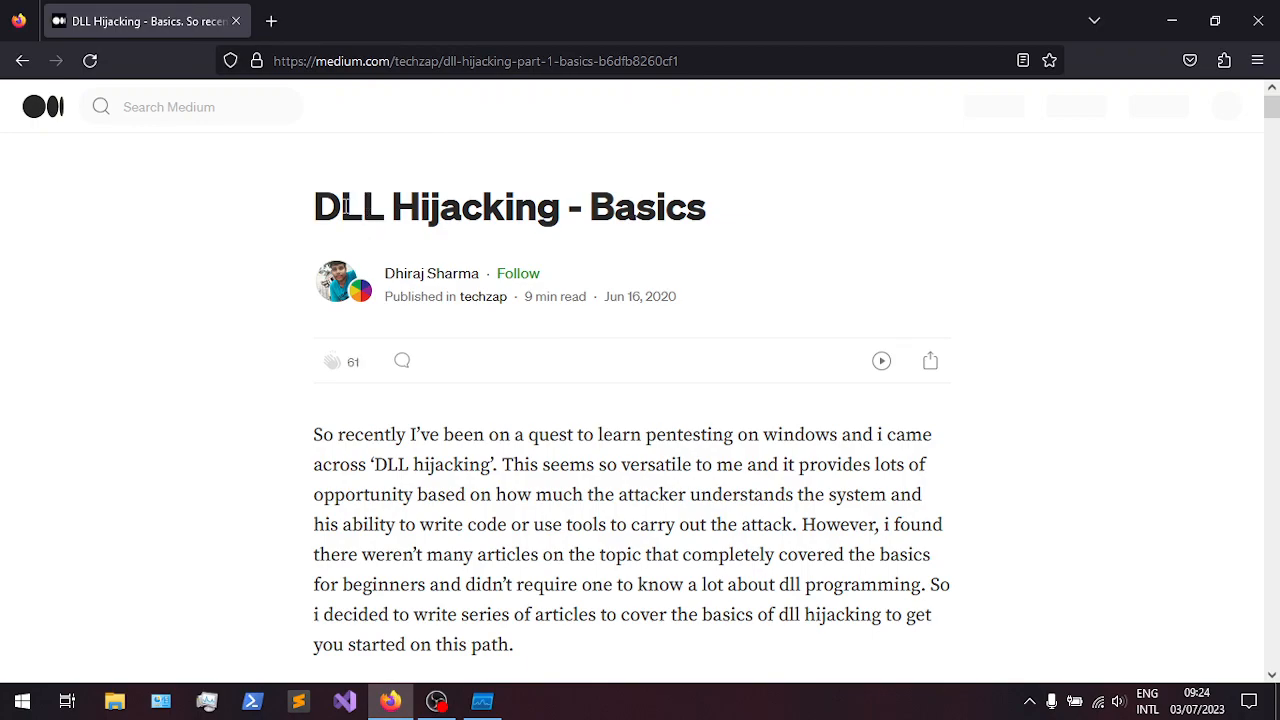
scroll(604, 377, "down", 10)
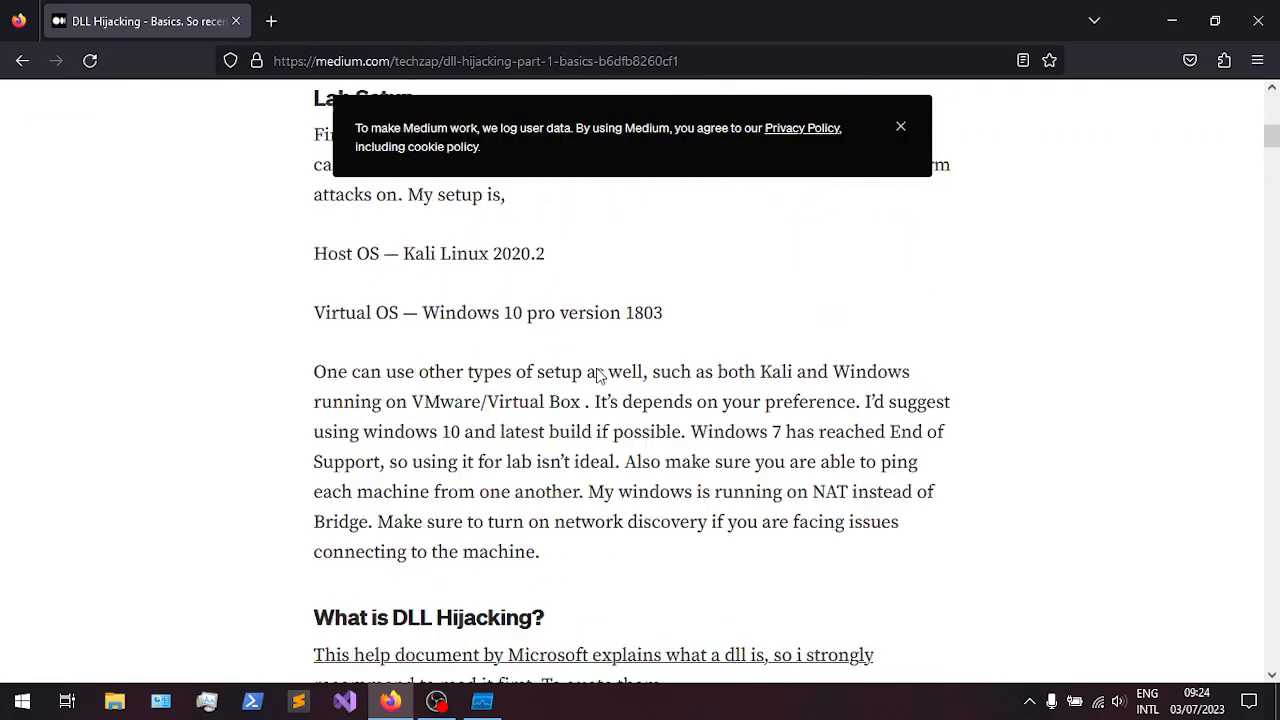
scroll(606, 378, "down", 20)
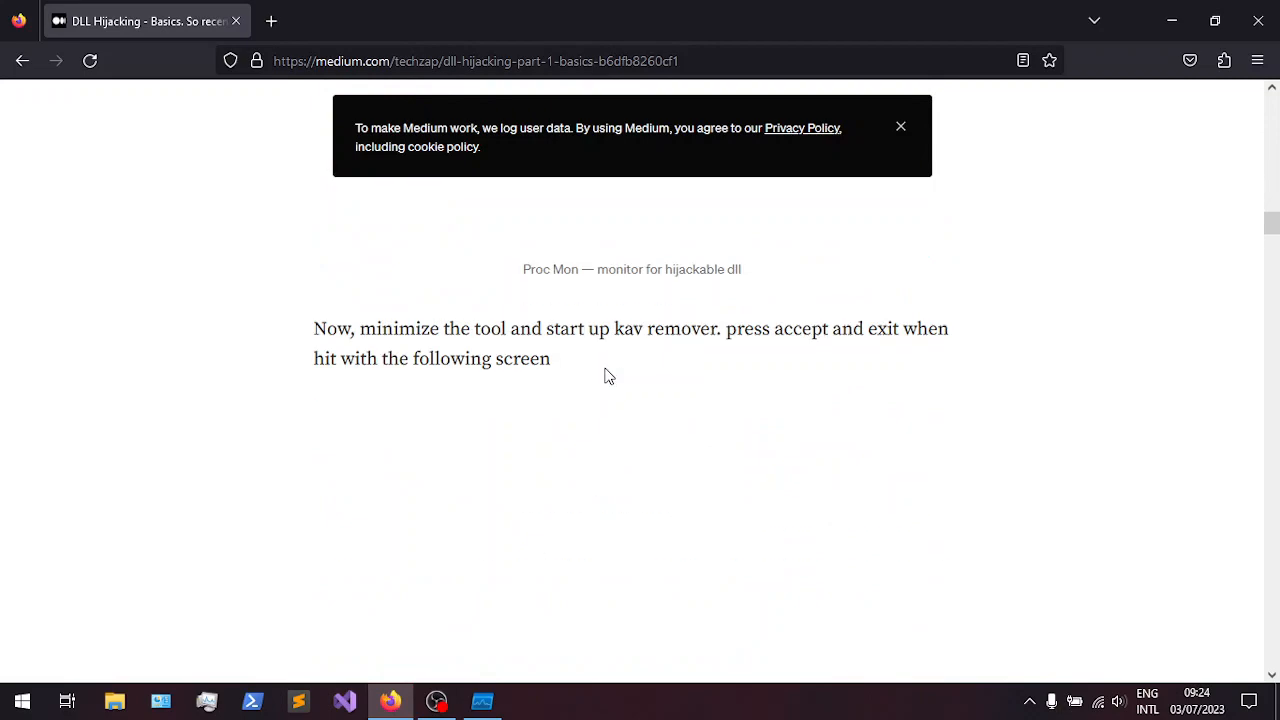
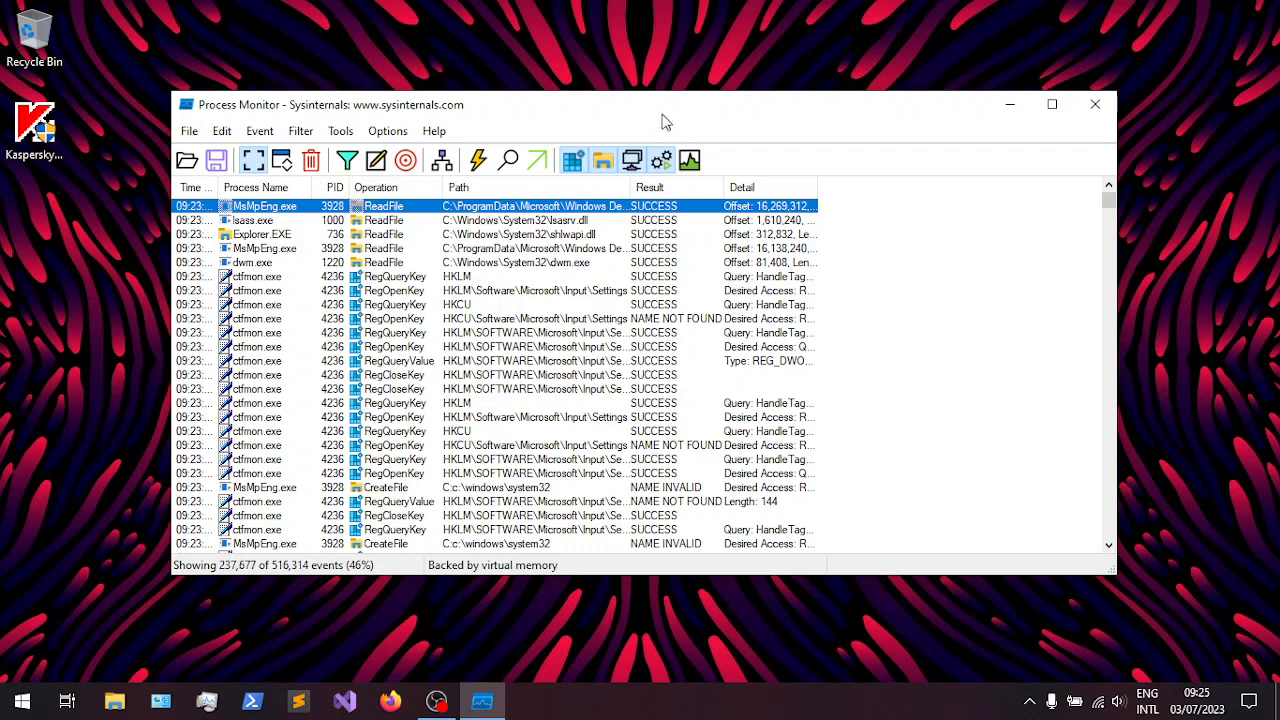
left_click_drag(659, 106, 666, 98)
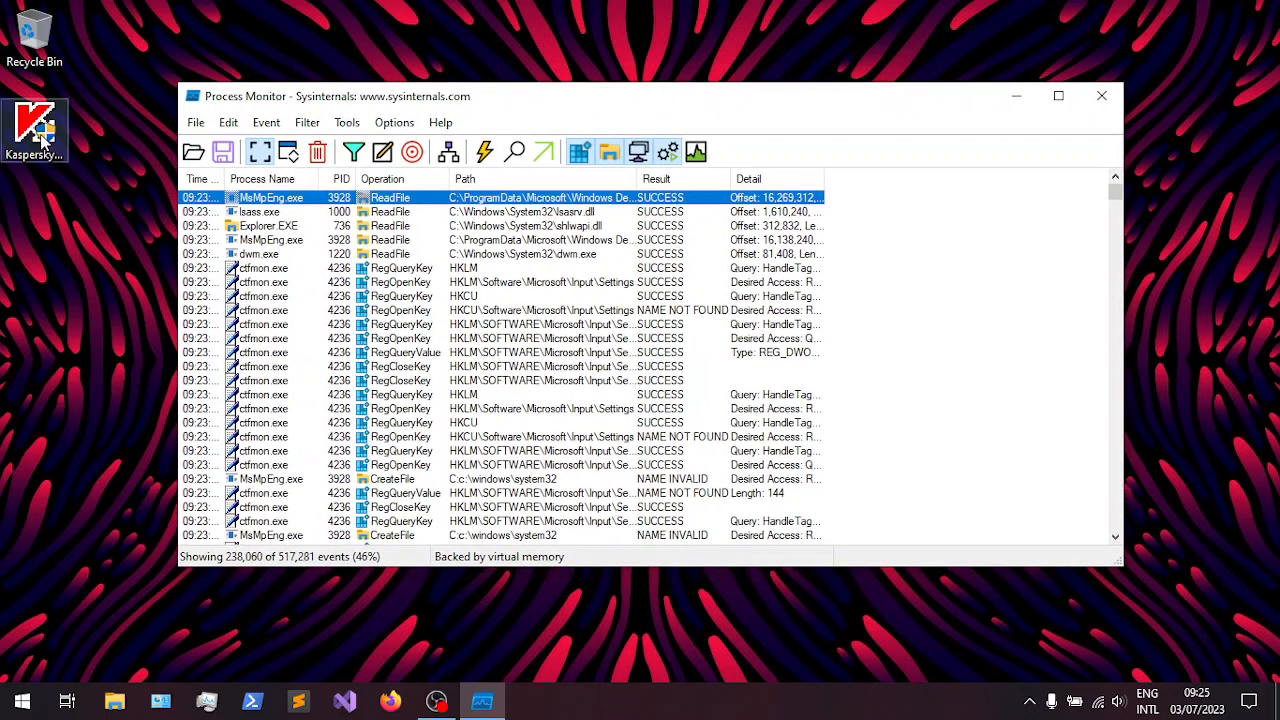
left_click(35, 130)
left_click(32, 212)
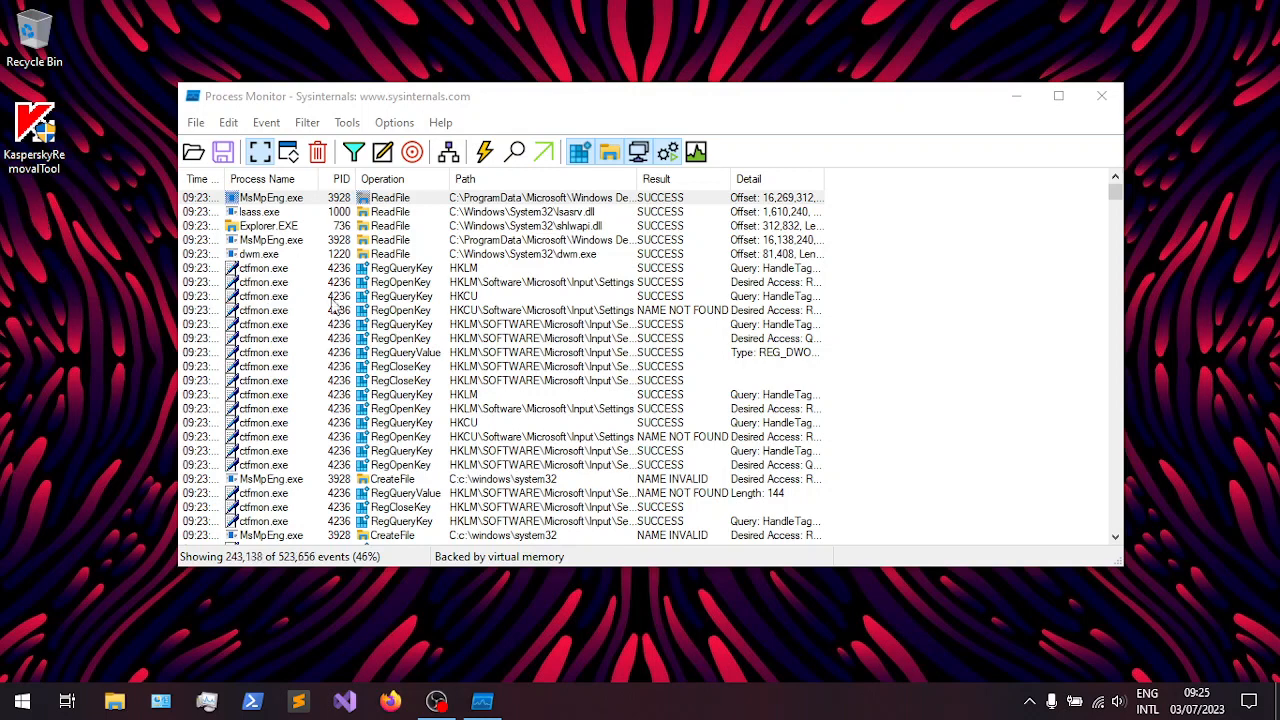
left_click(614, 102)
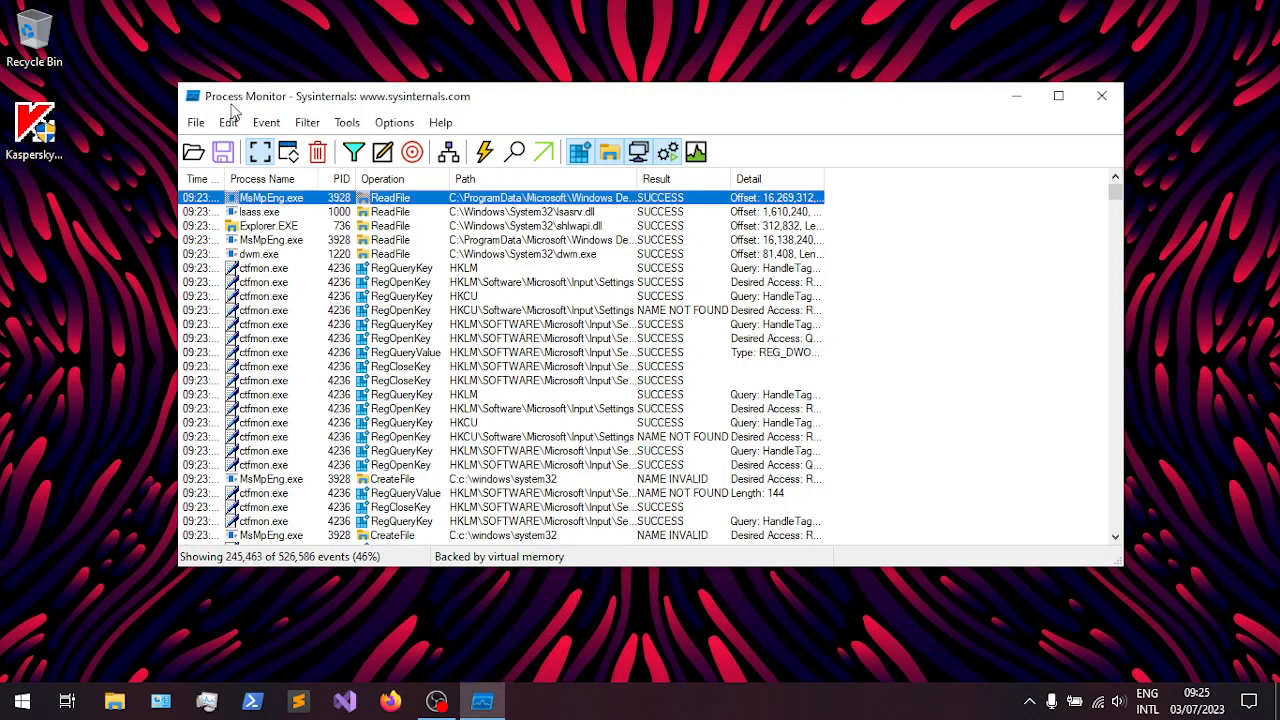
- Look through the unfiltered event capture, from the earliest entries to the most recent ones and back
scroll(538, 338, "down", 15)
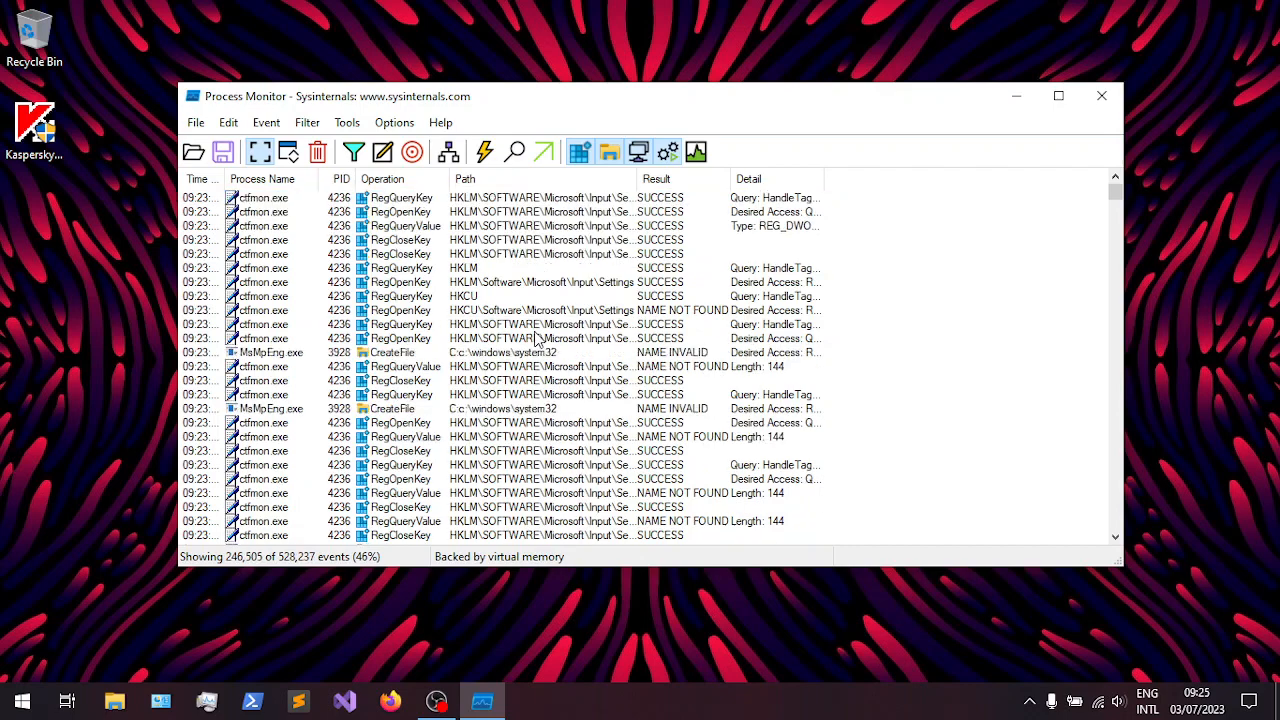
scroll(650, 348, "down", 10)
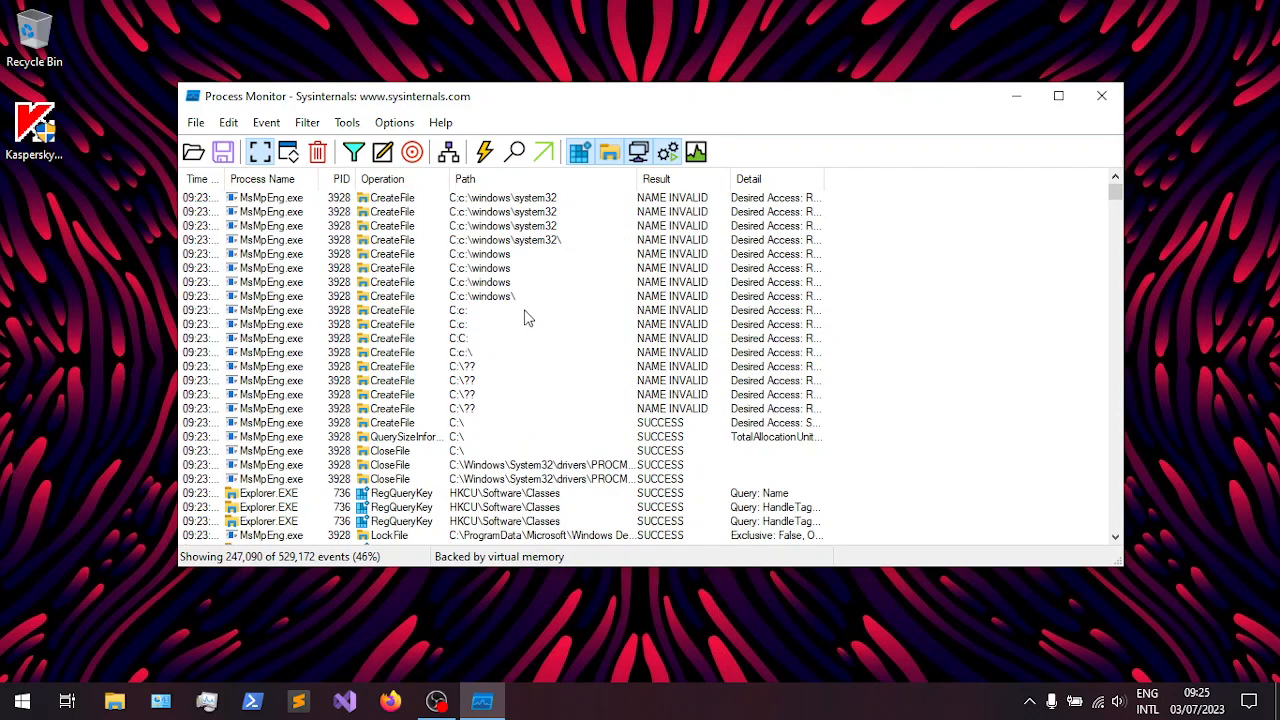
scroll(530, 326, "up", 3)
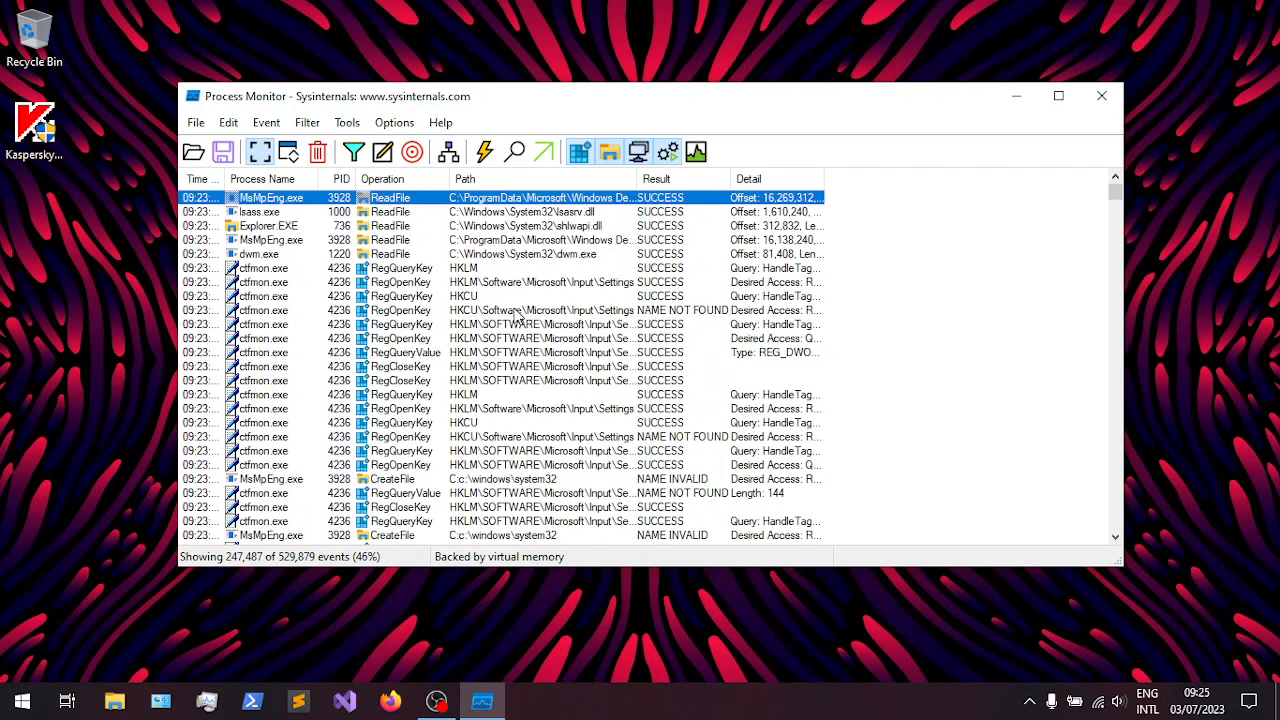
scroll(519, 317, "down", 10)
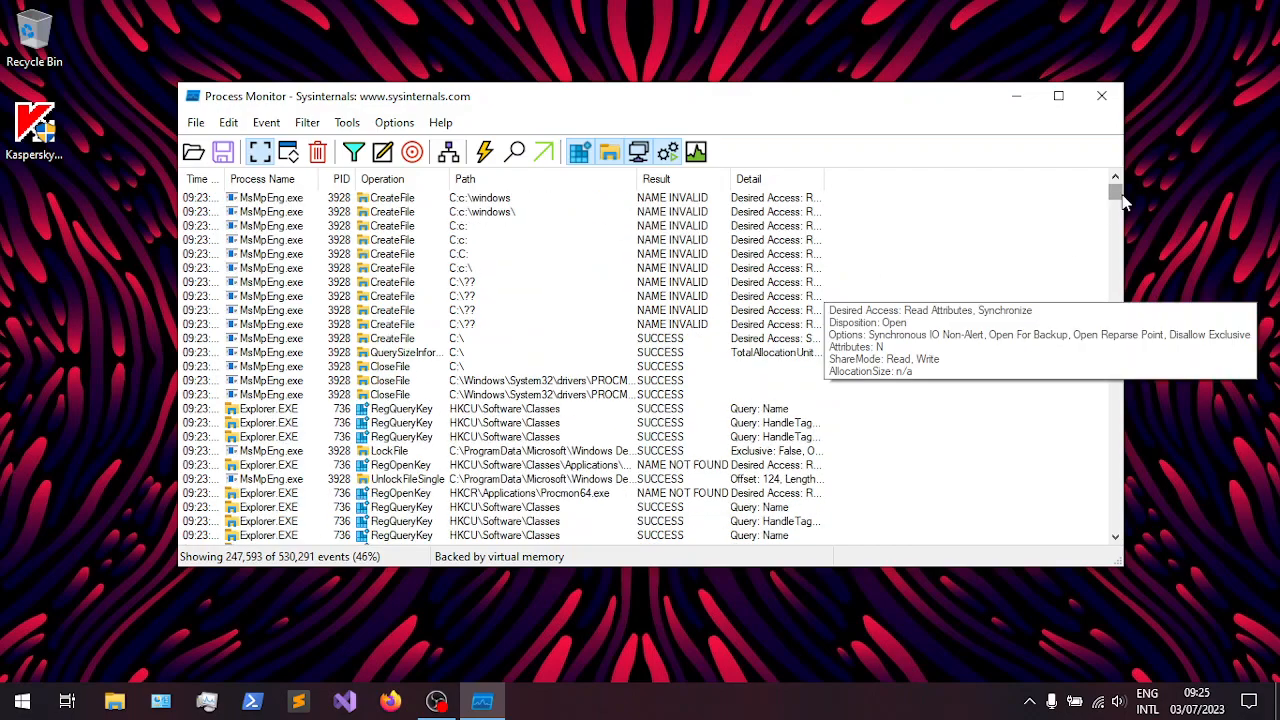
scroll(1114, 200, "down", 5)
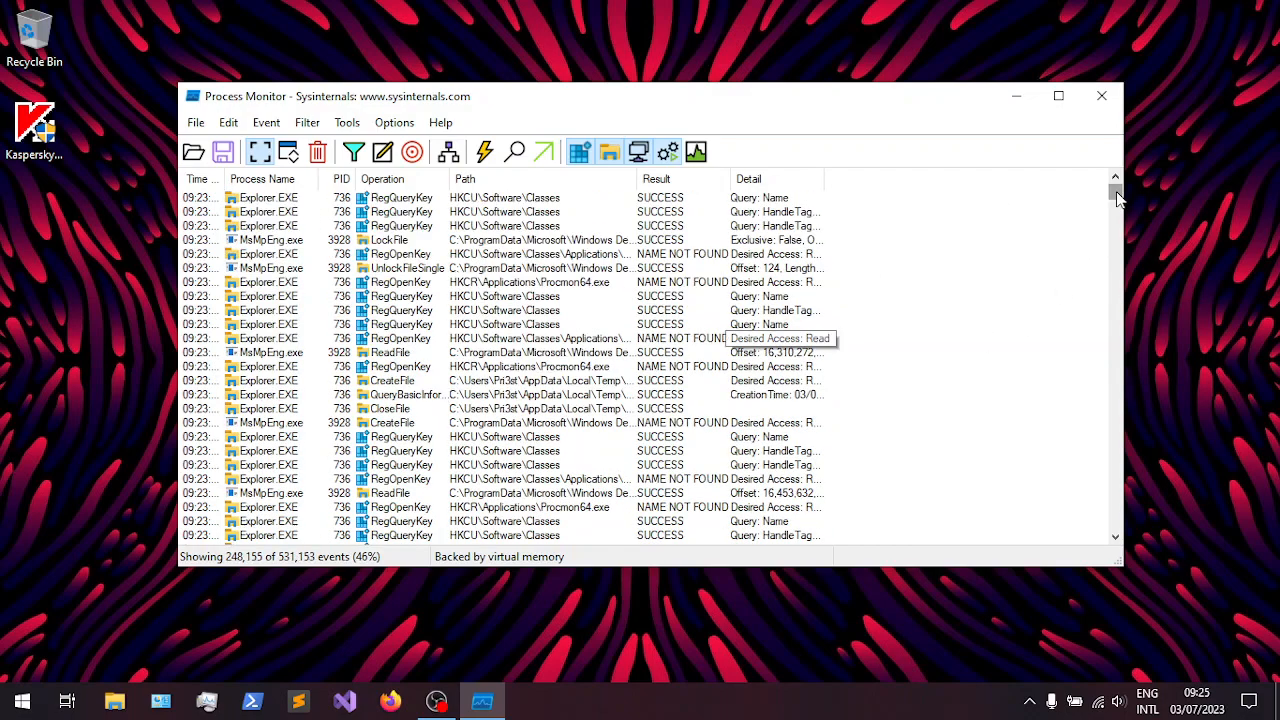
mouse_move(1116, 198)
left_mouse_down()
mouse_move(1106, 442)
mouse_move(1118, 518)
mouse_move(1131, 335)
mouse_move(1113, 185)
left_mouse_up()
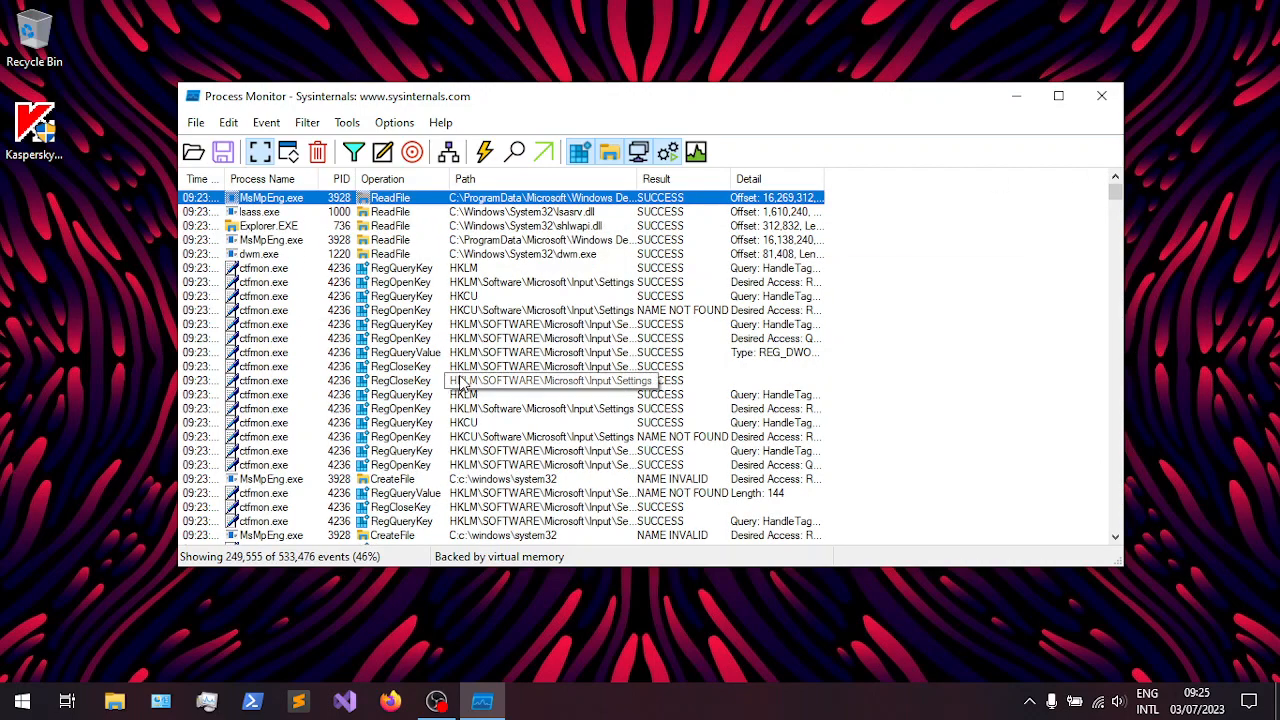
left_click_drag(1116, 196, 1117, 520)
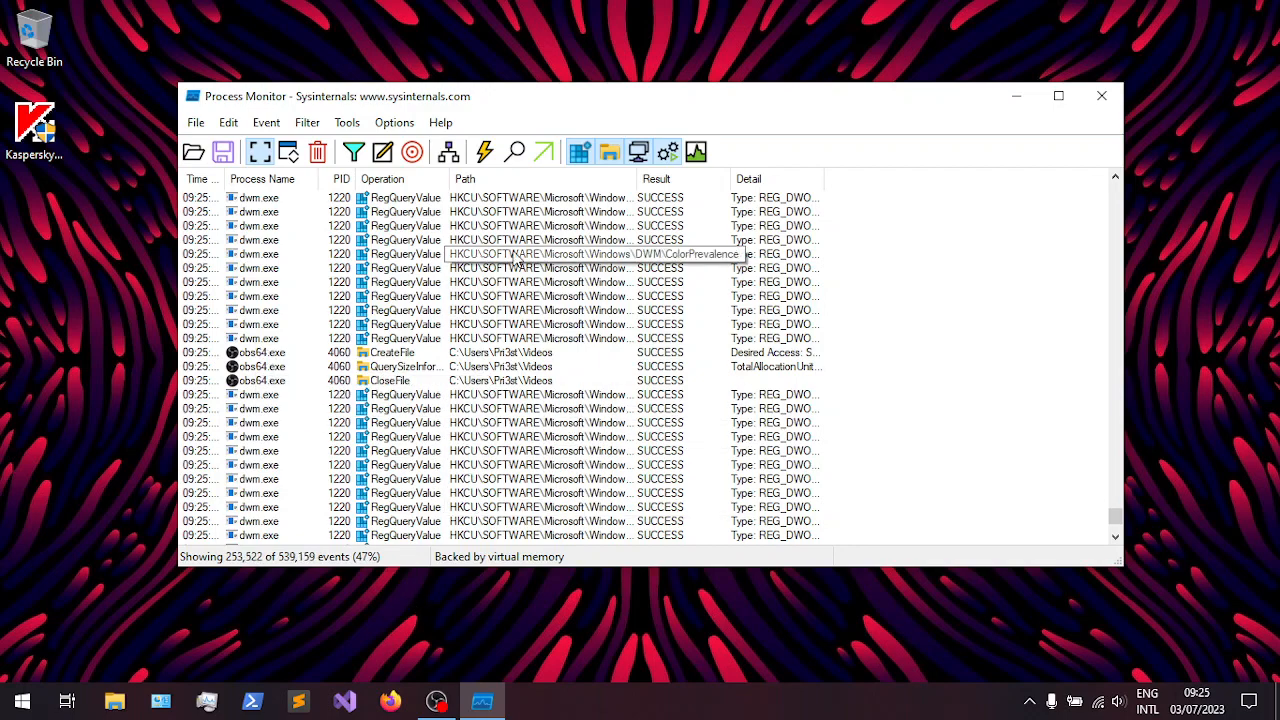
left_click_drag(1117, 518, 1114, 186)
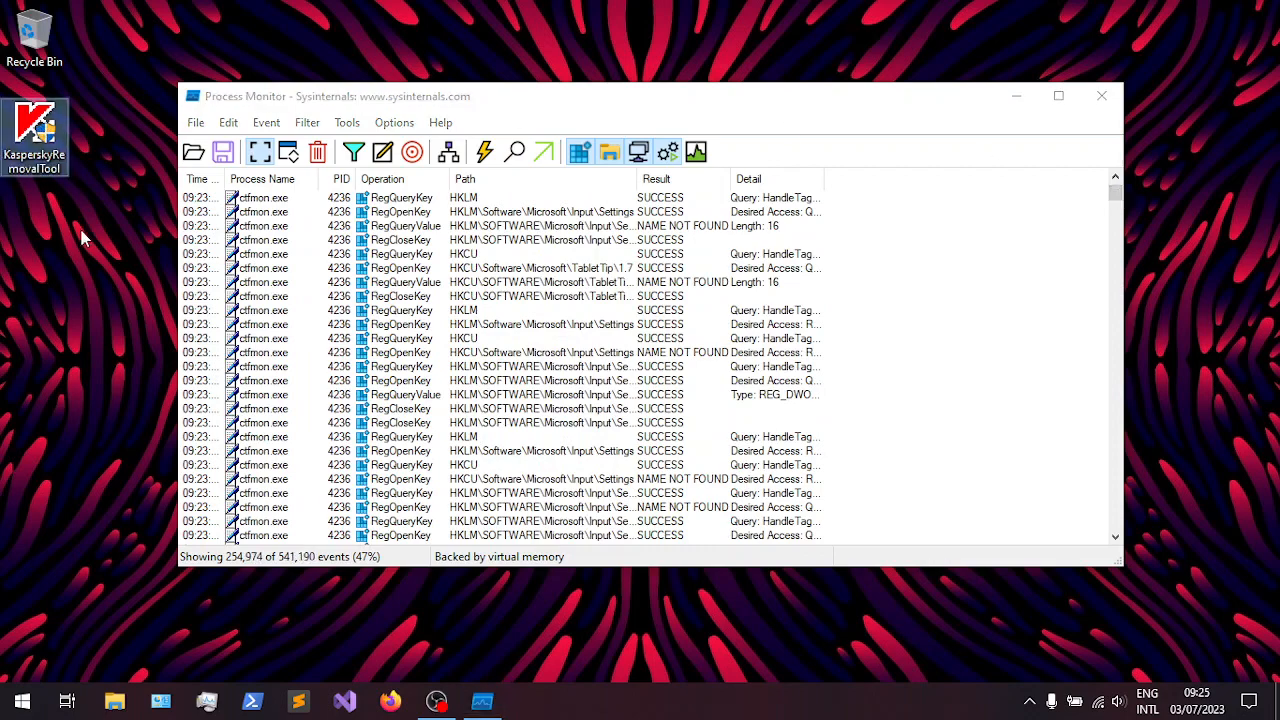
- Add and apply an Include filter for events whose Process Name contains KasperskyRemovalTool
left_click(353, 153)
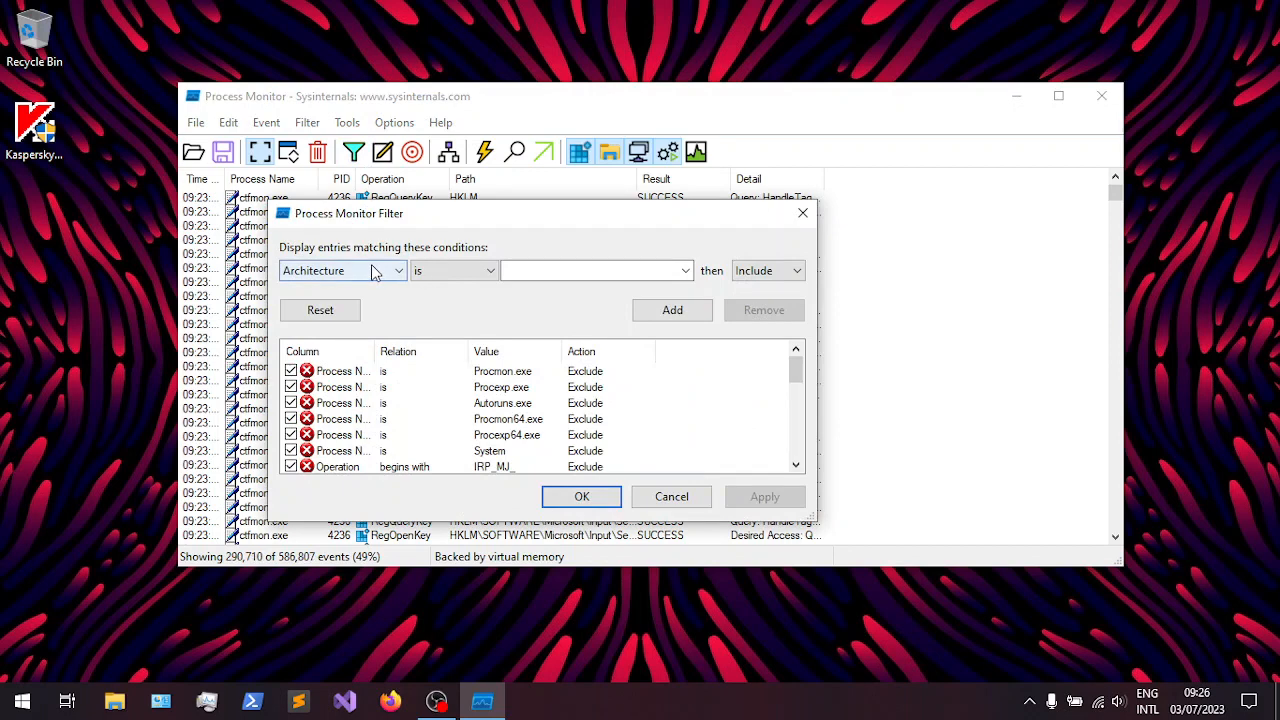
left_click(373, 271)
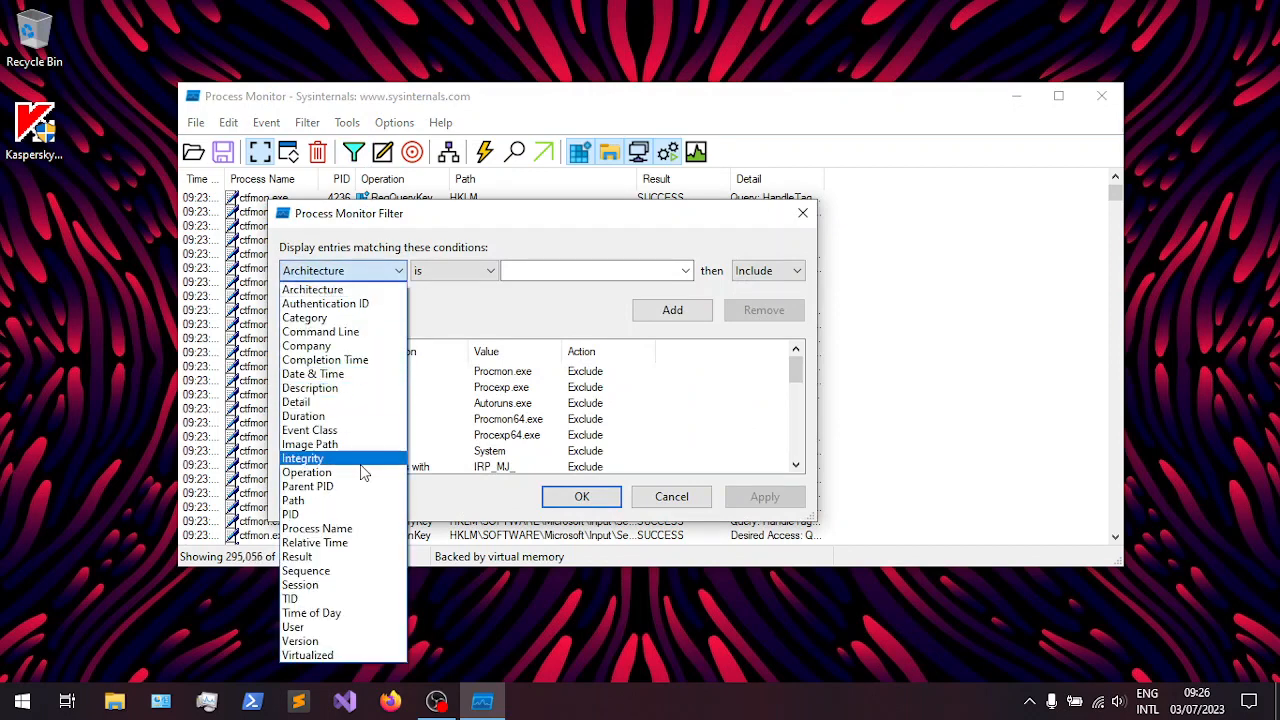
left_click(330, 528)
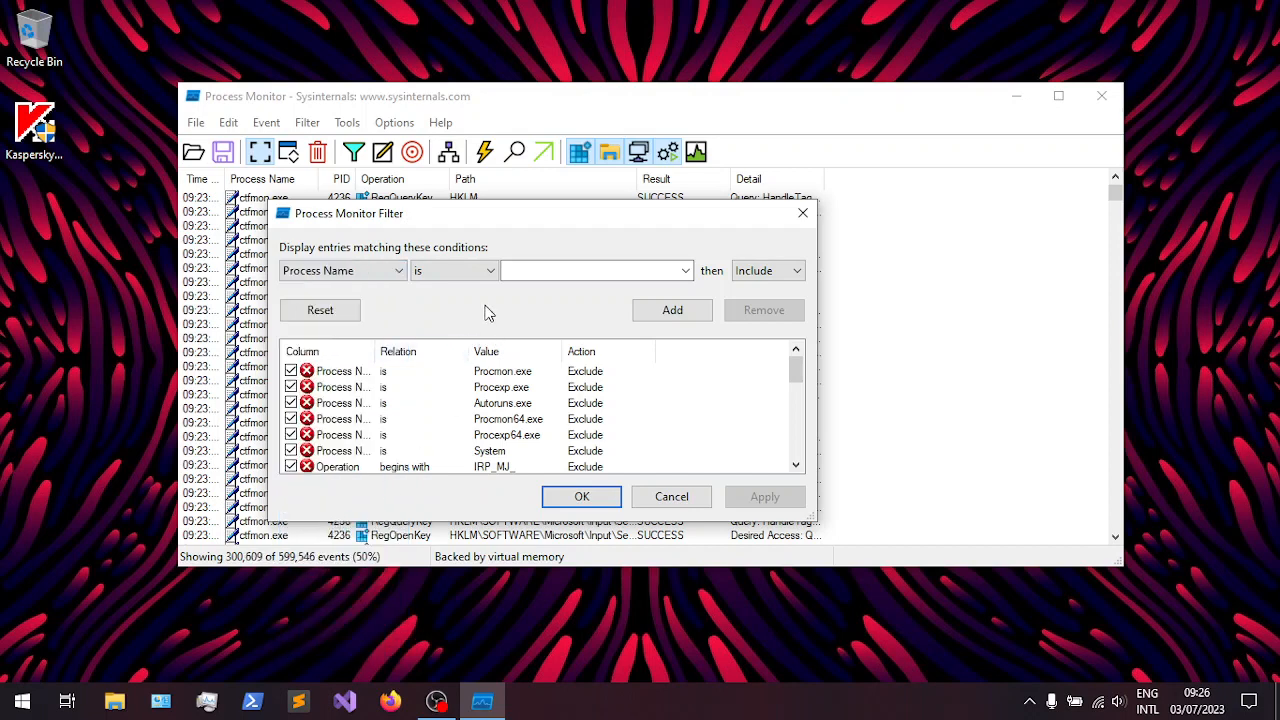
left_click(474, 275)
left_click(455, 368)
left_click(517, 277)
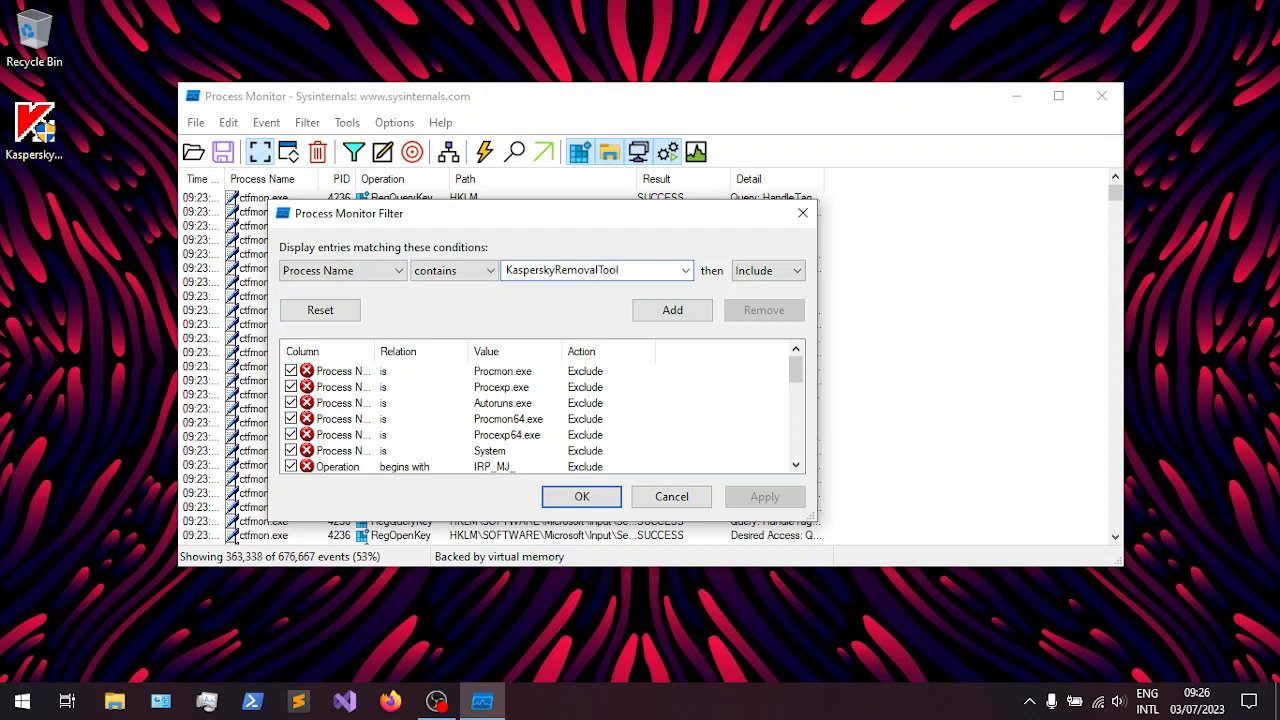
left_click(670, 313)
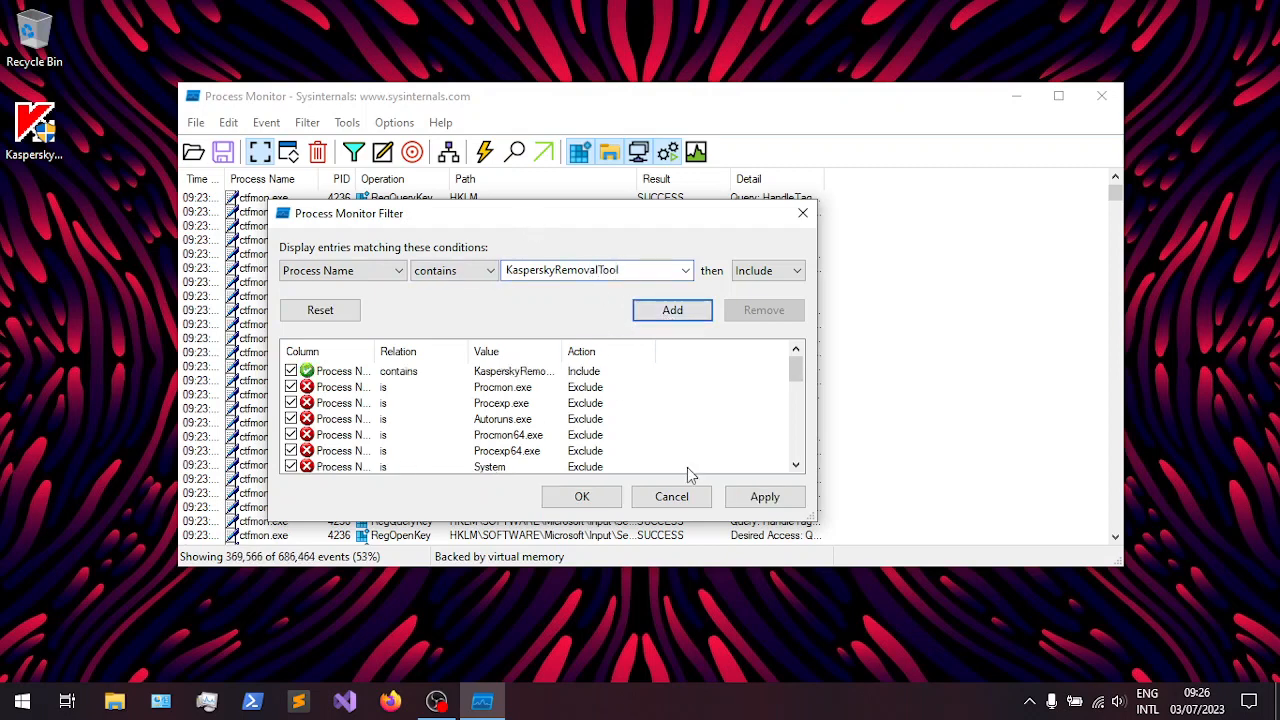
left_click(765, 496)
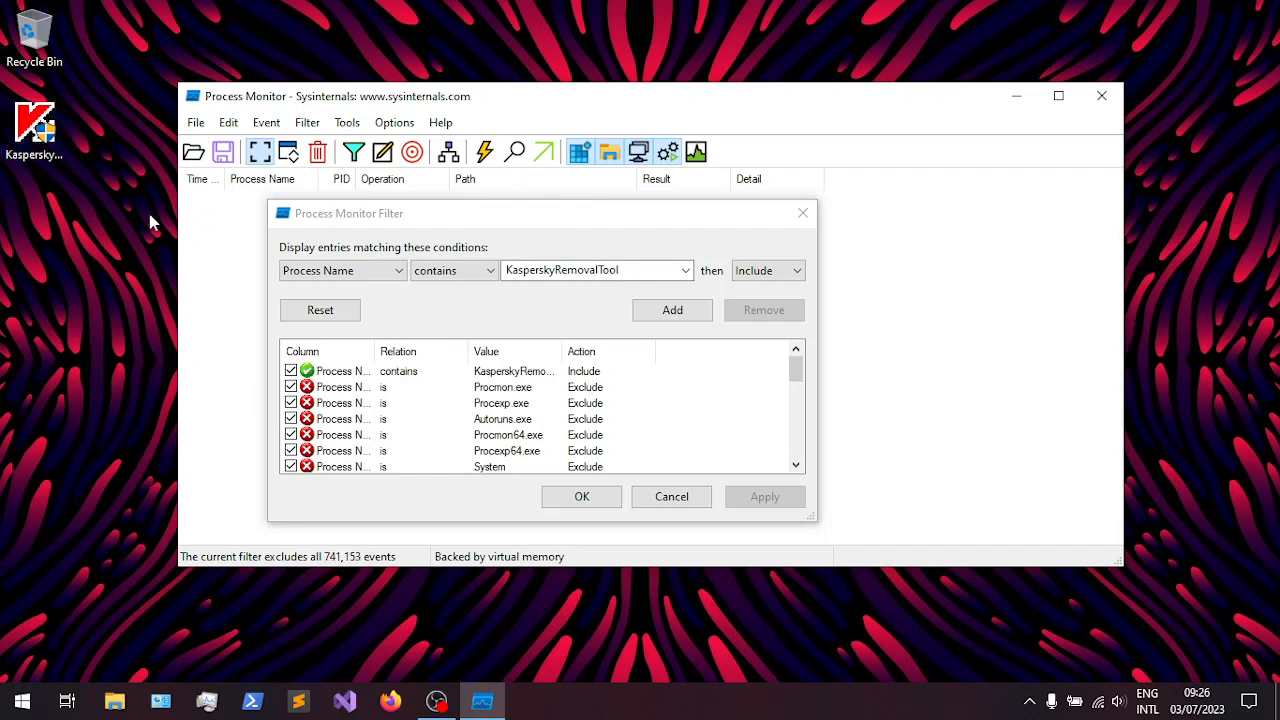
- Add and apply a second Include filter for events whose Path contains .dll, and close the filter settings
left_click(451, 224)
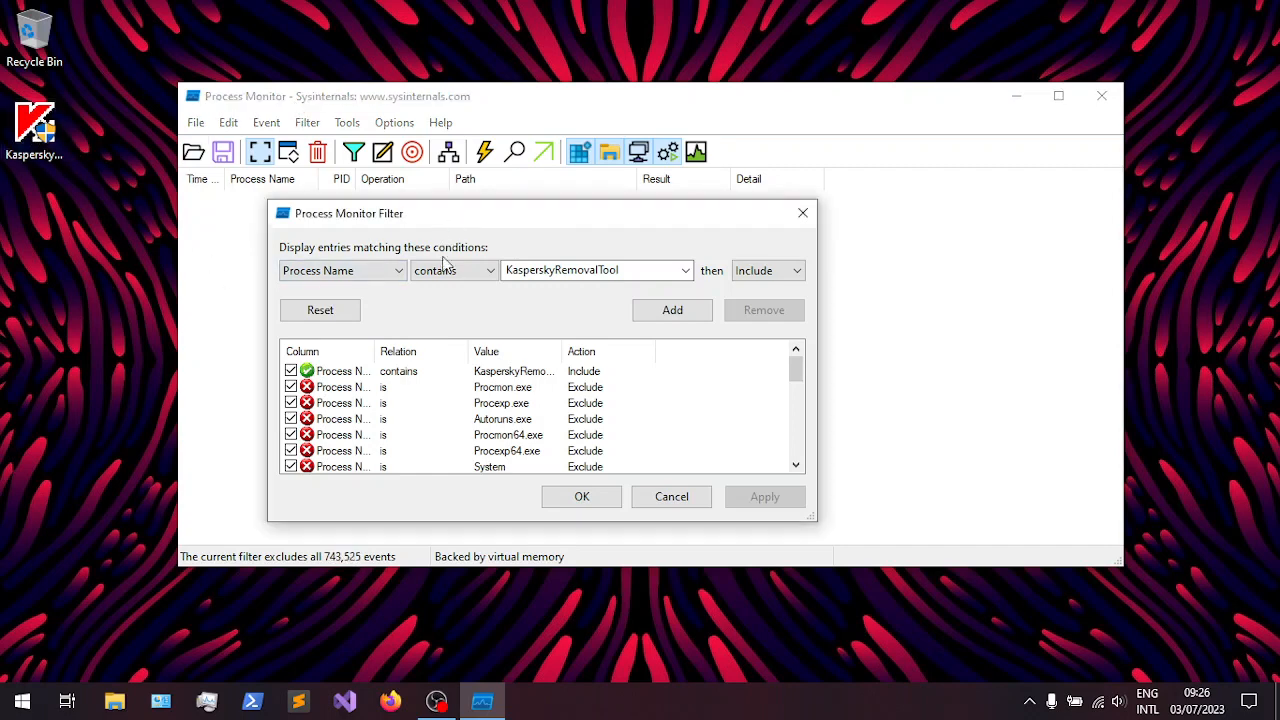
left_click(378, 273)
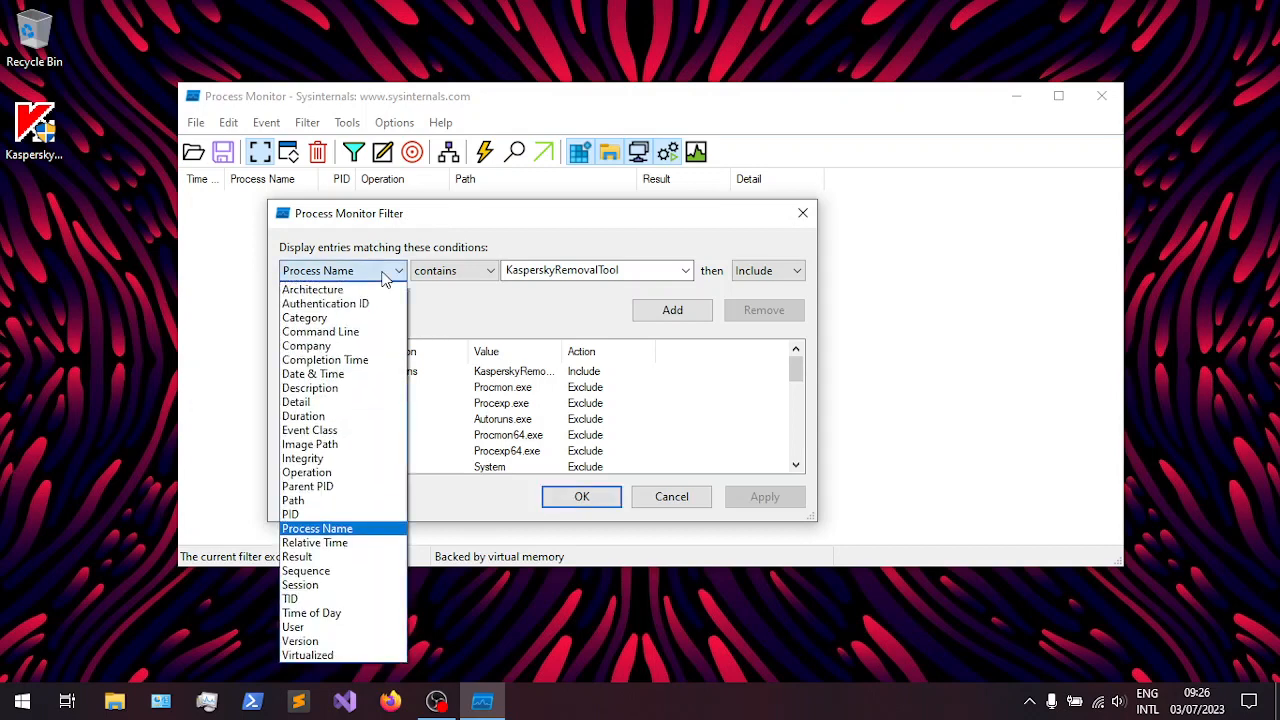
left_click(343, 500)
left_click(446, 274)
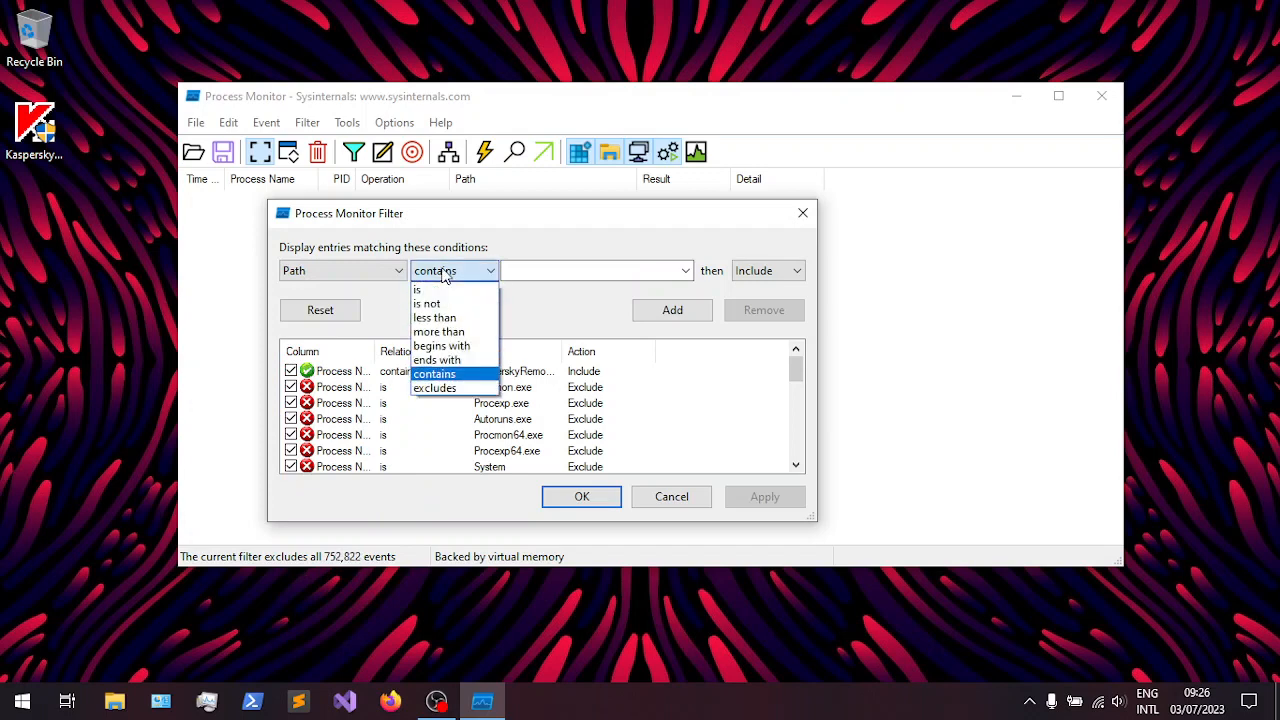
left_click(464, 373)
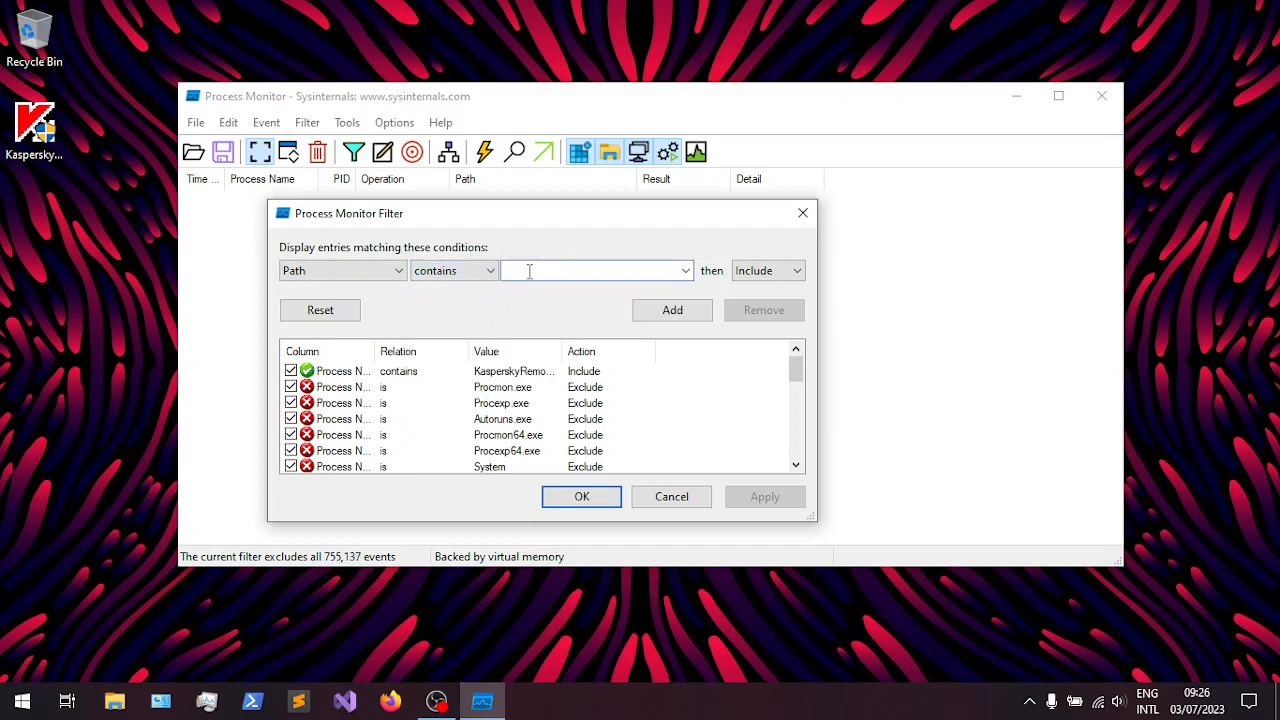
left_click(672, 311)
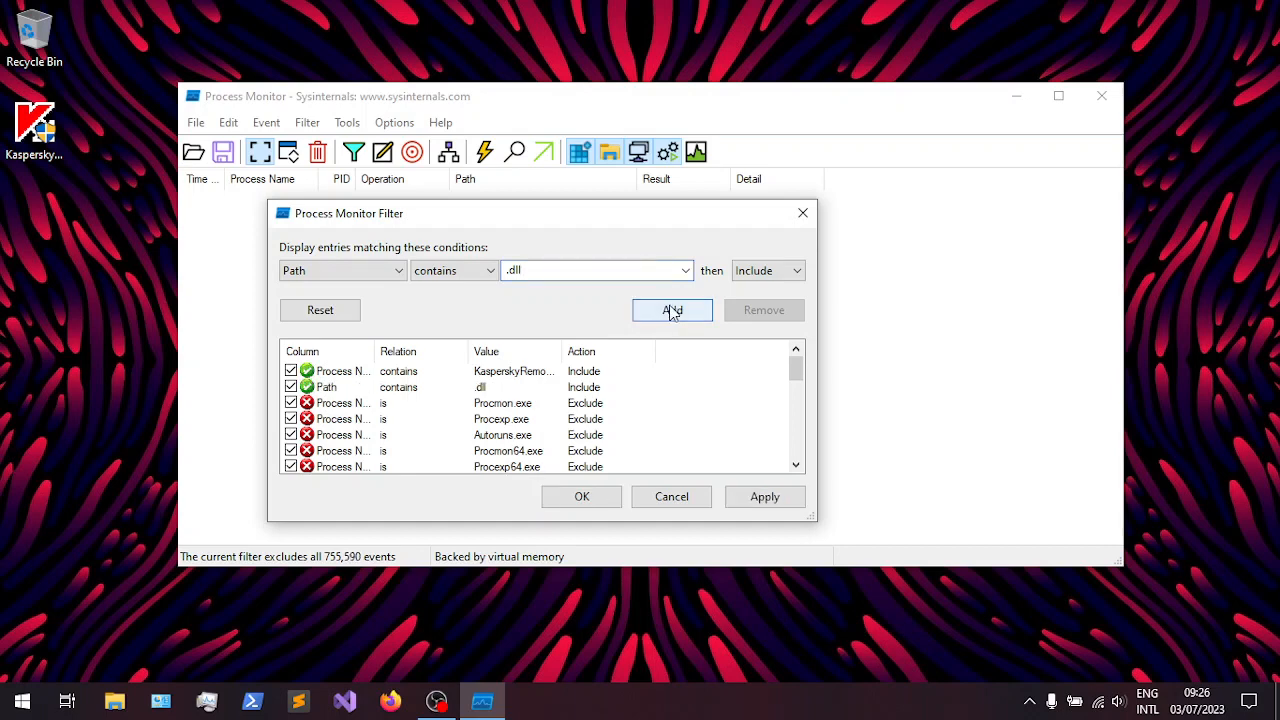
left_click(766, 503)
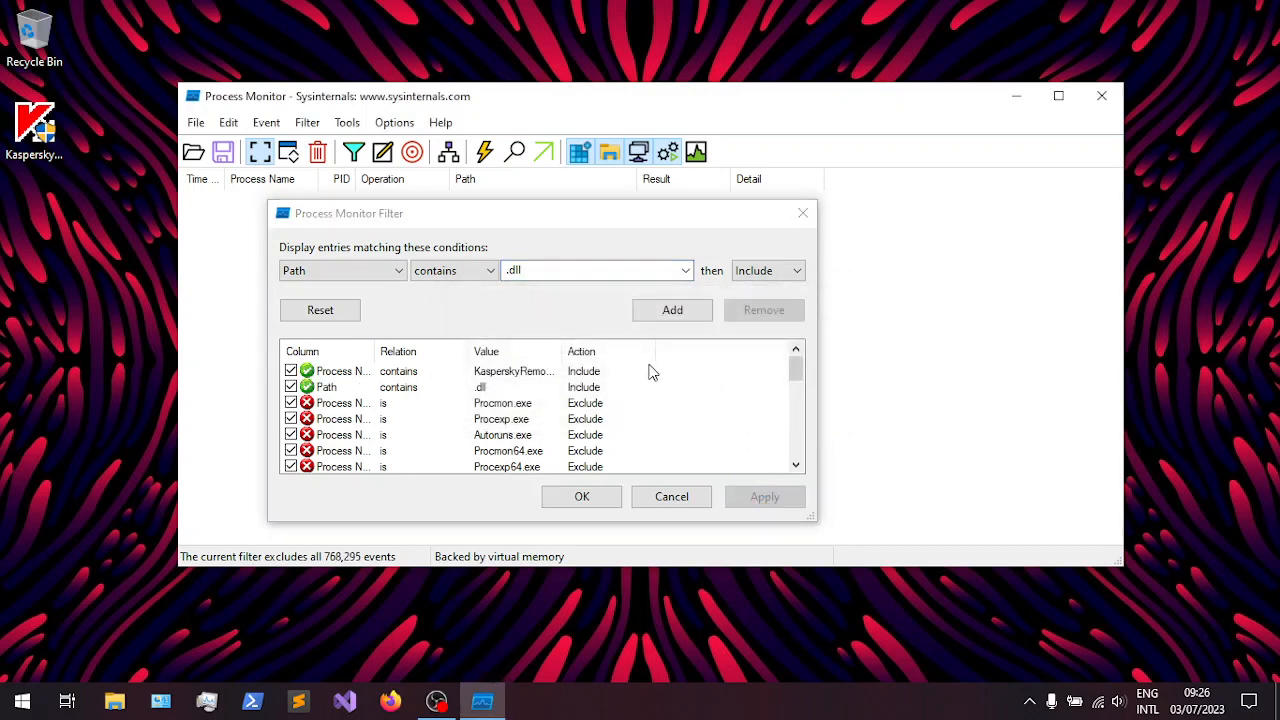
left_click(393, 220)
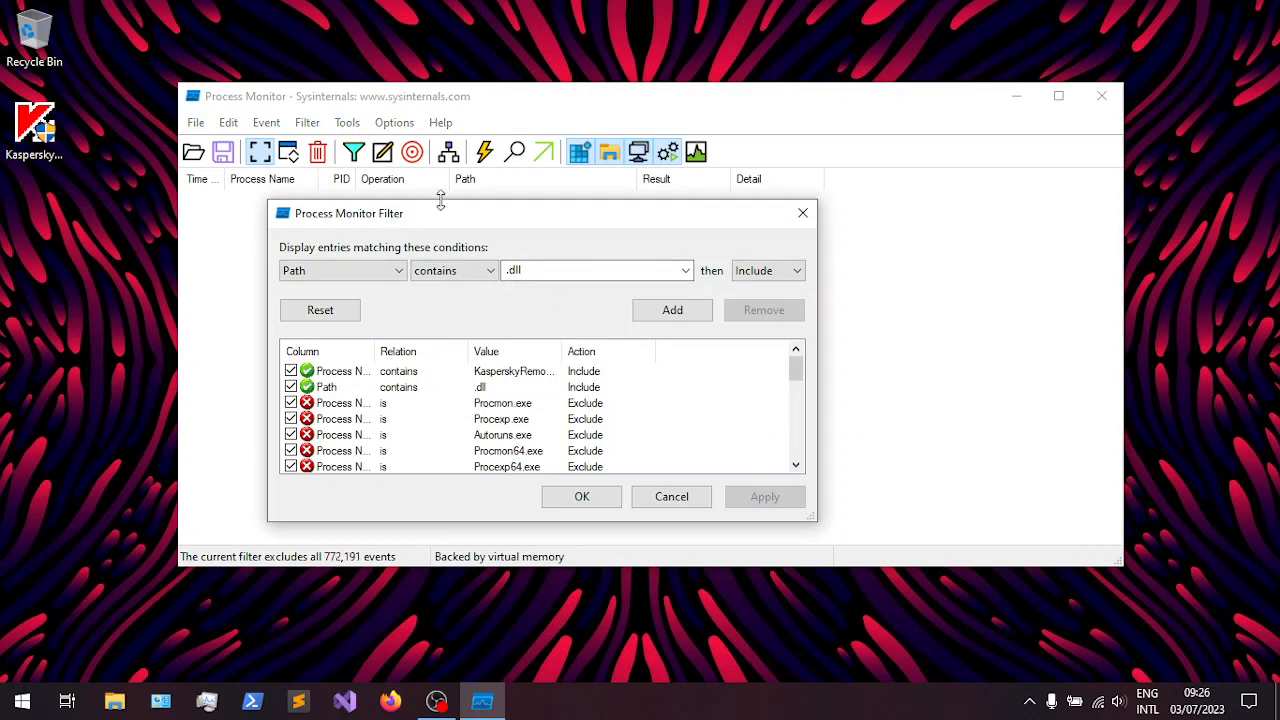
left_click(584, 498)
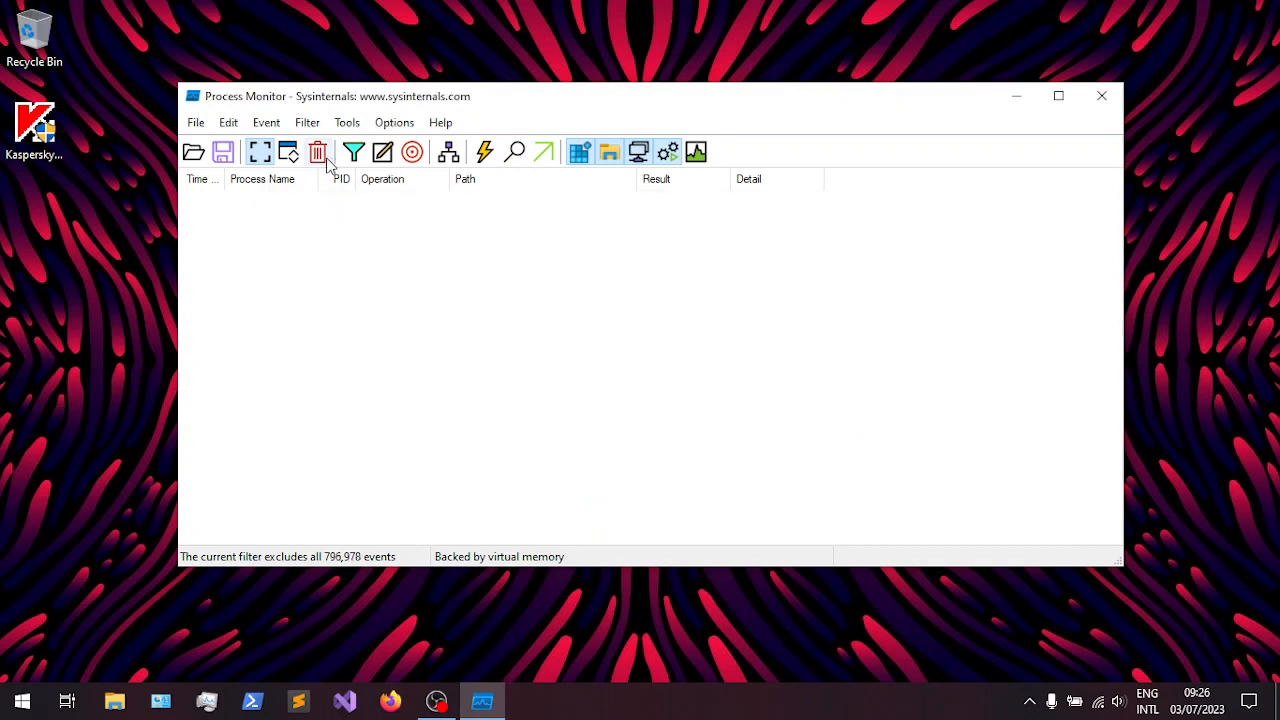
- Launch KasperskyRemovalTool from the desktop, accept its license agreement and move its window clear of the event list
double_click(35, 125)
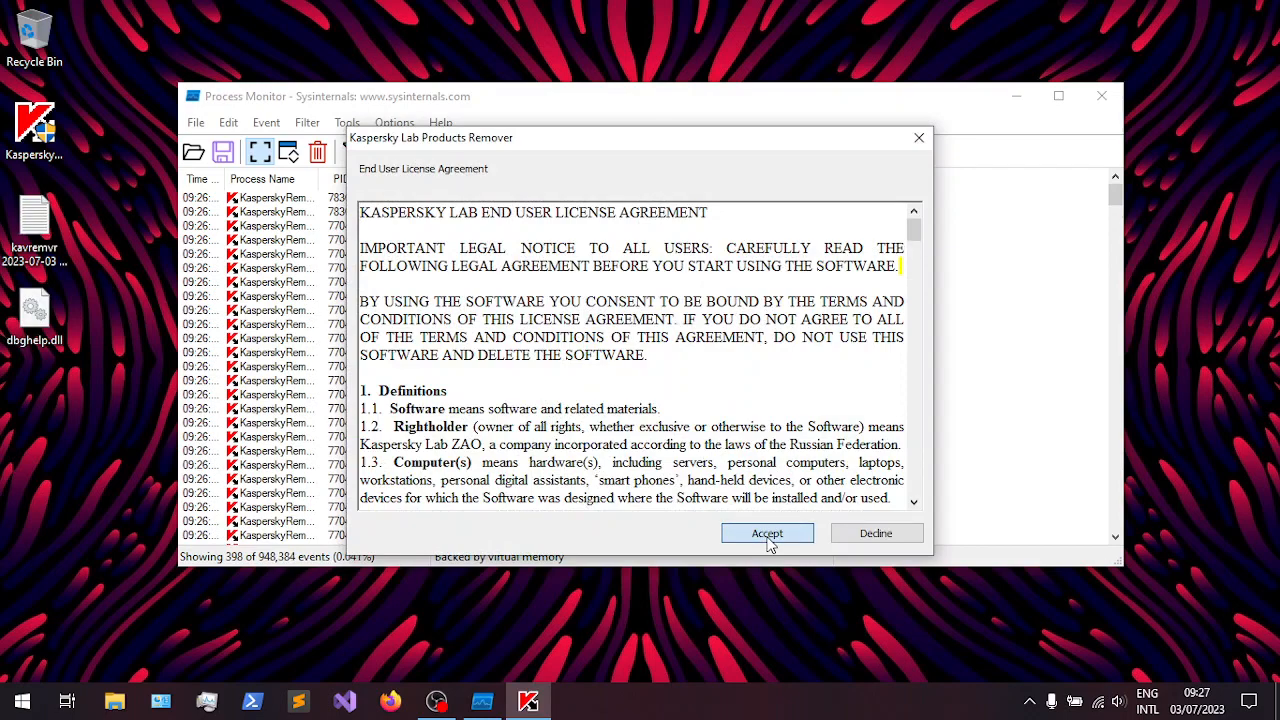
left_click(767, 533)
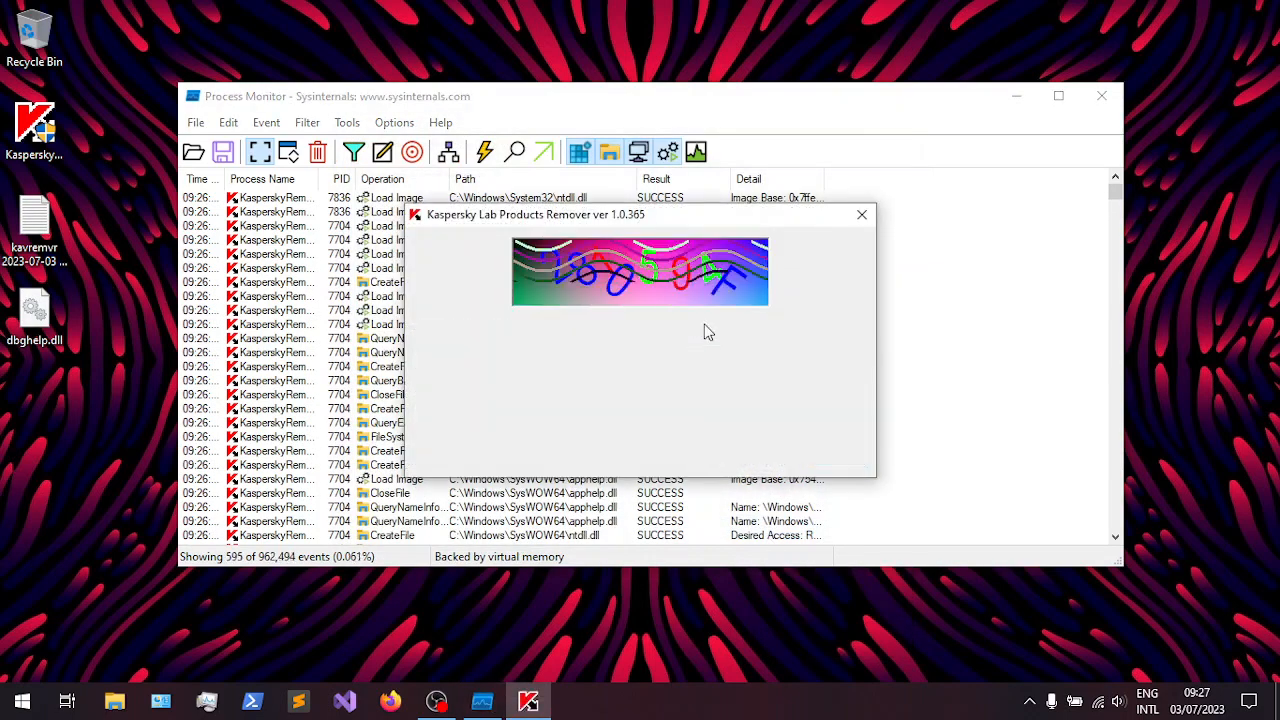
left_click_drag(799, 224, 372, 606)
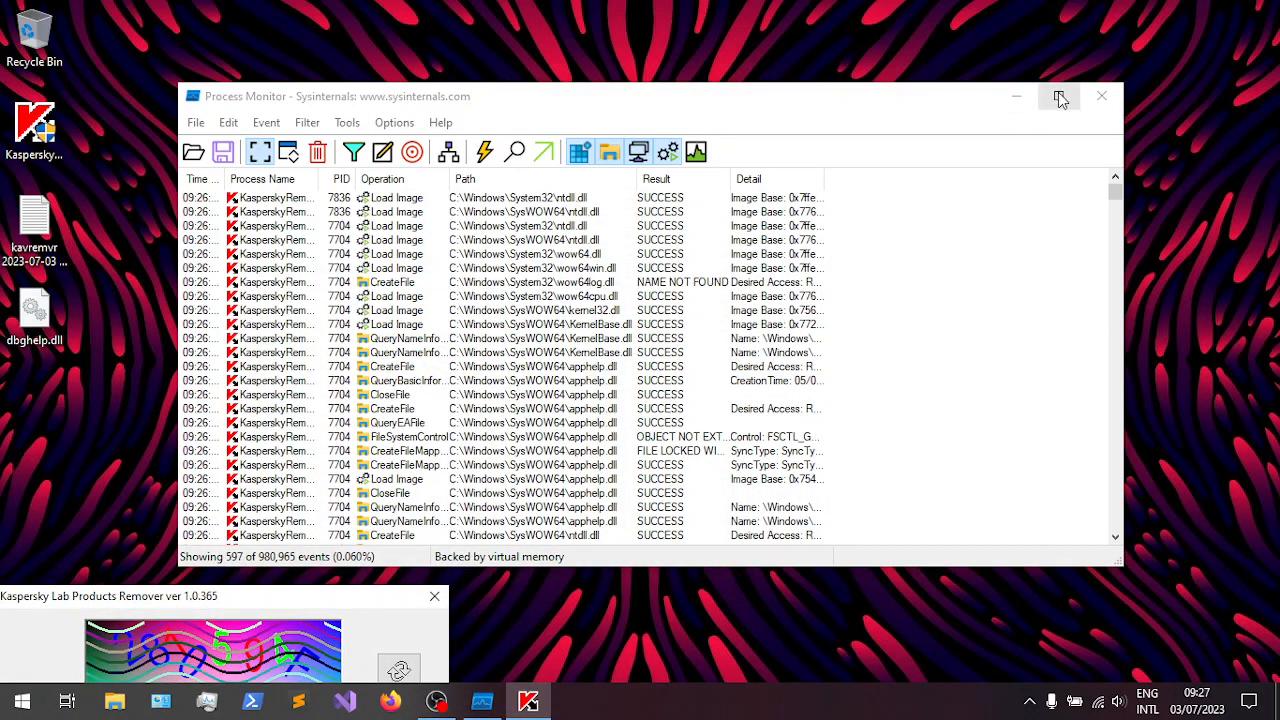
- Maximize Process Monitor and look through the filtered DLL events for failed load attempts from the Desktop folder, ending on the msls31.dll entry
left_click(1061, 99)
scroll(680, 289, "down", 7)
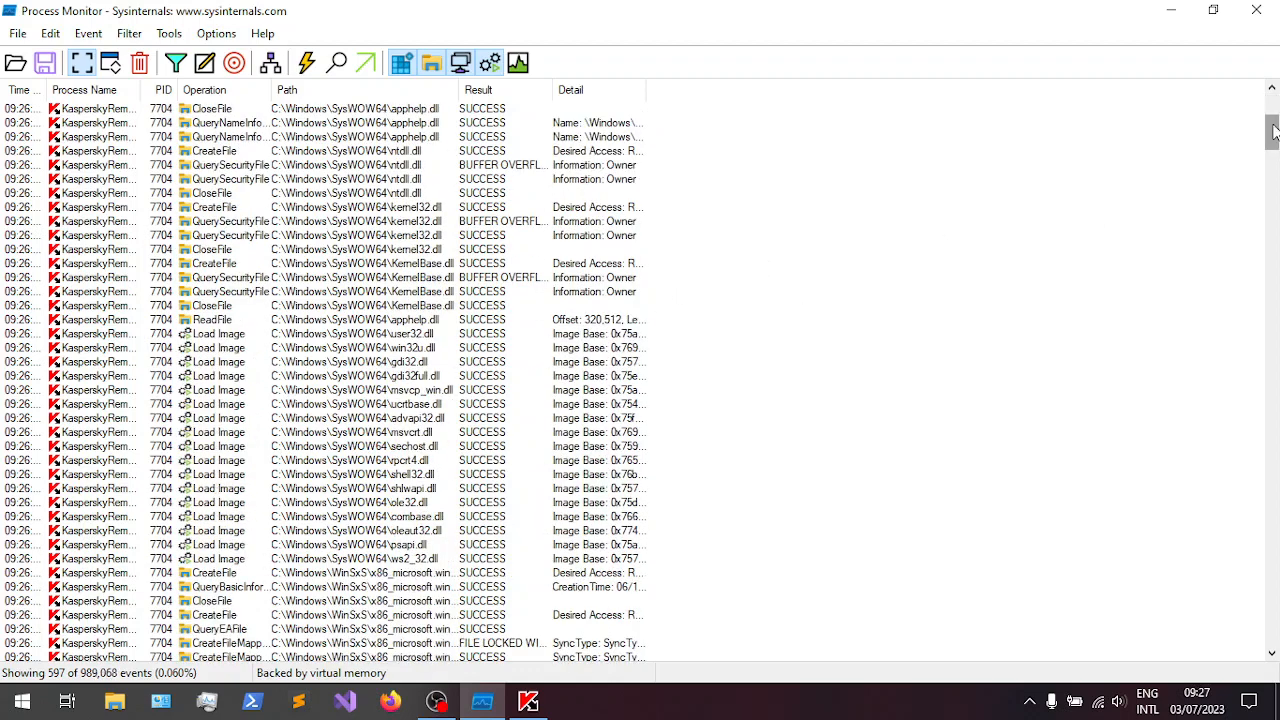
left_click_drag(1274, 130, 1258, 110)
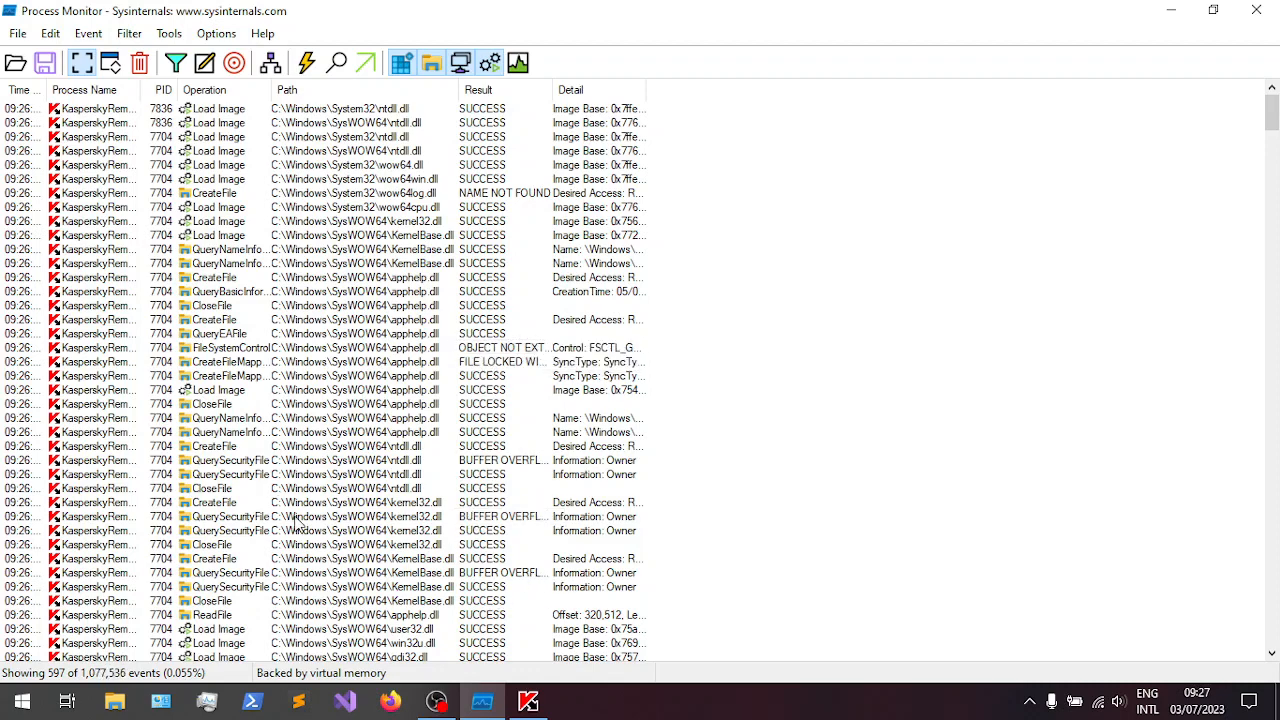
left_click(352, 530)
scroll(380, 460, "down", 12)
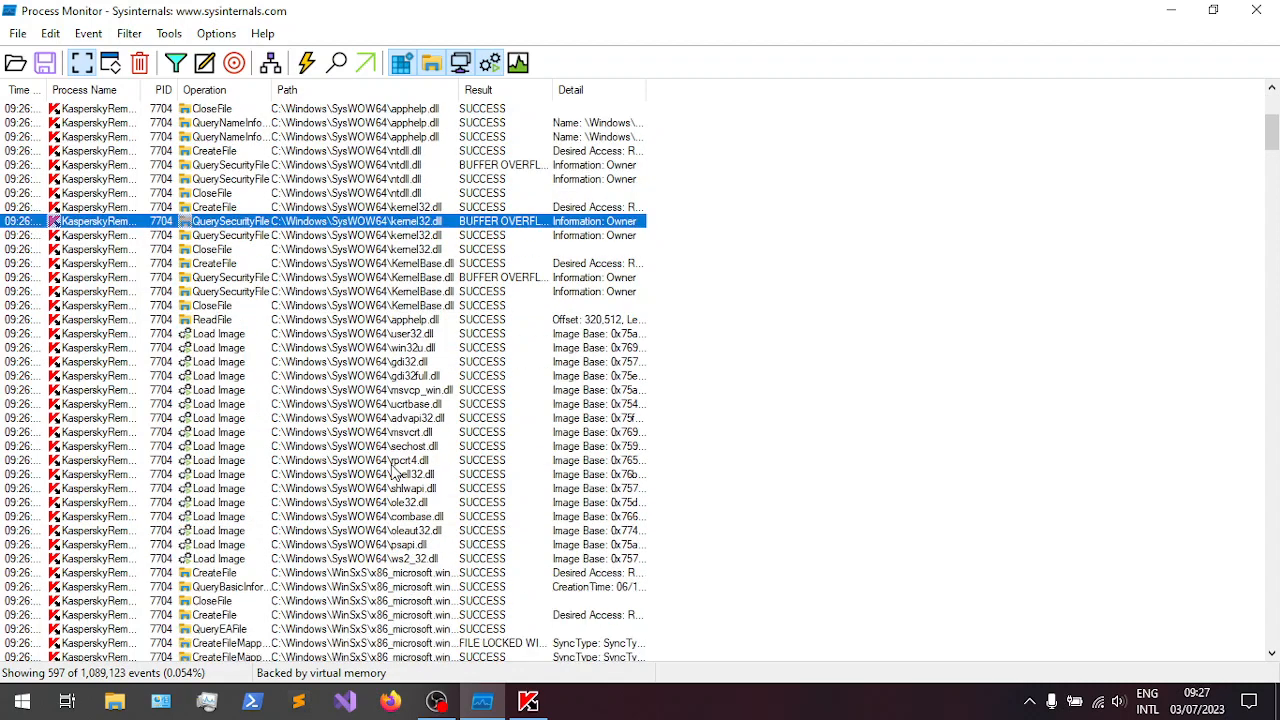
scroll(407, 465, "down", 8)
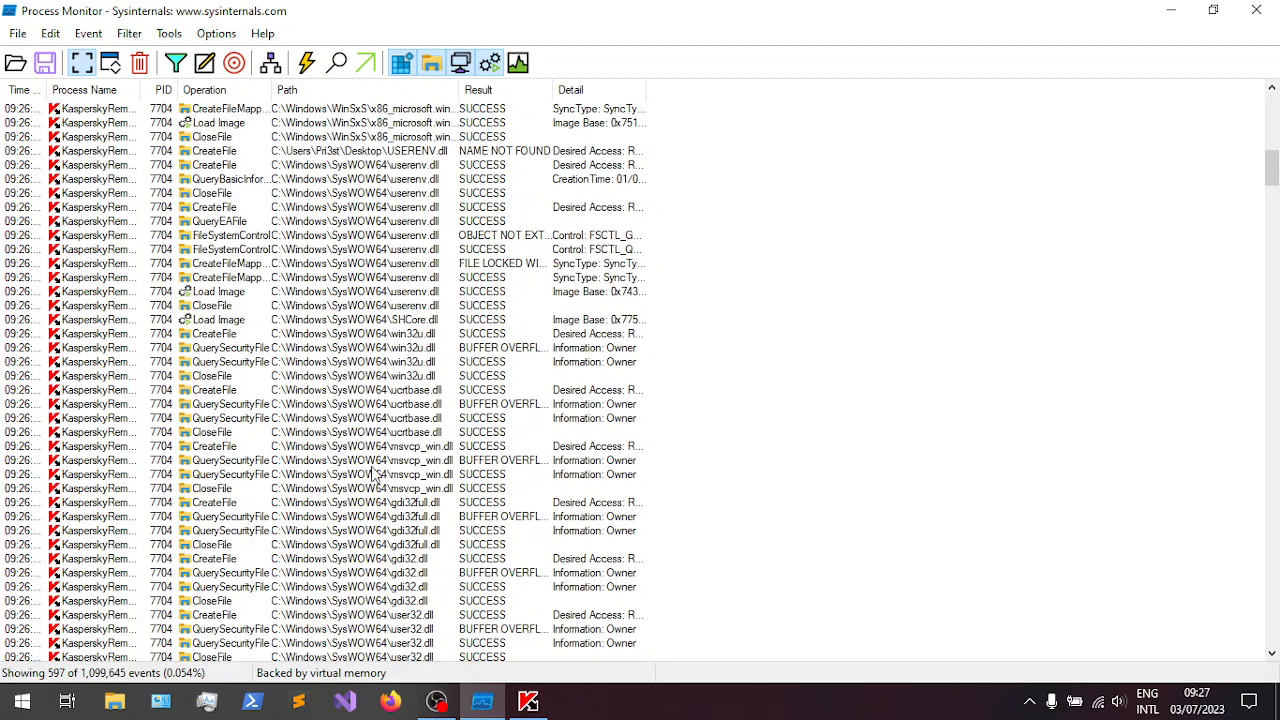
scroll(410, 415, "up", 20)
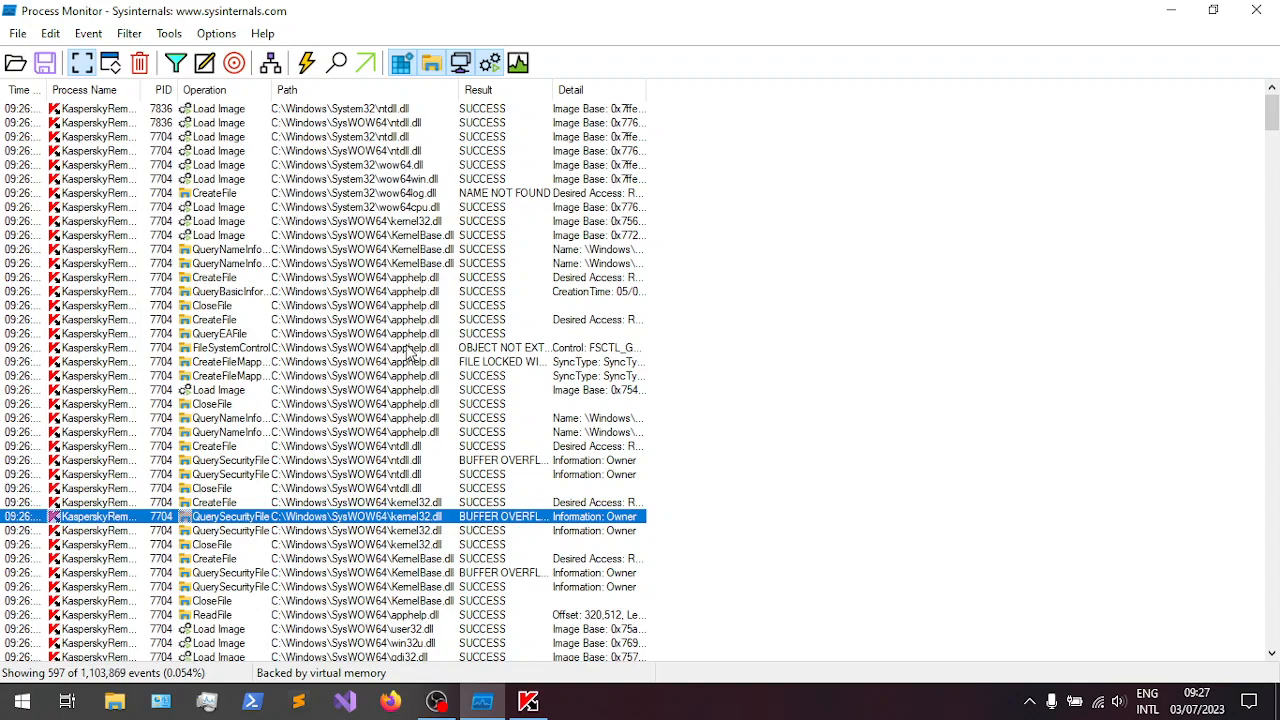
scroll(410, 360, "down", 17)
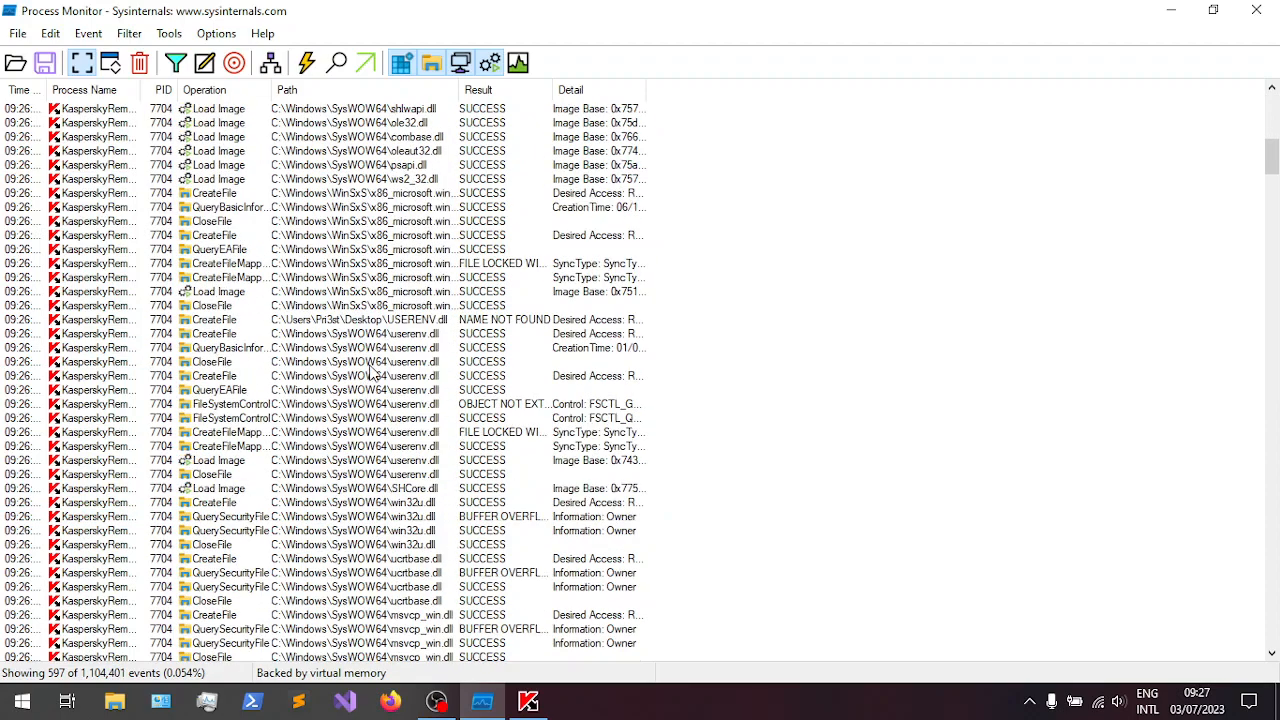
scroll(360, 383, "down", 20)
scroll(362, 385, "down", 20)
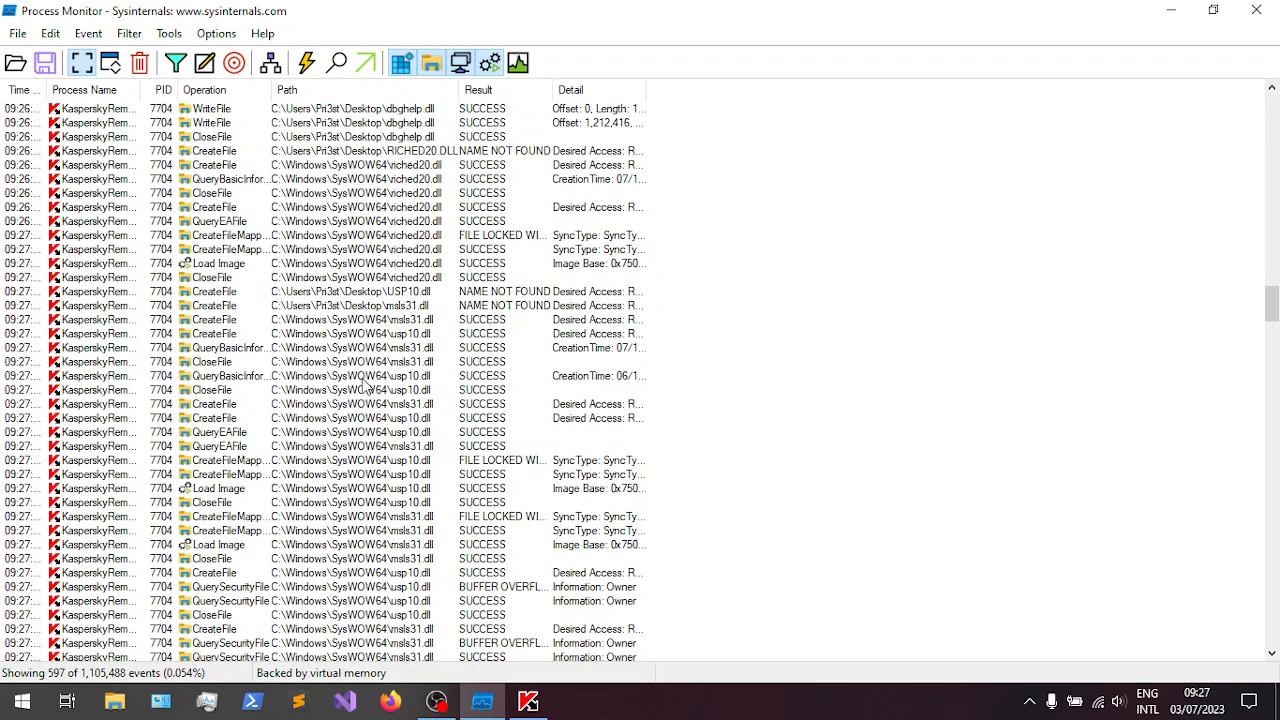
left_click(503, 307)
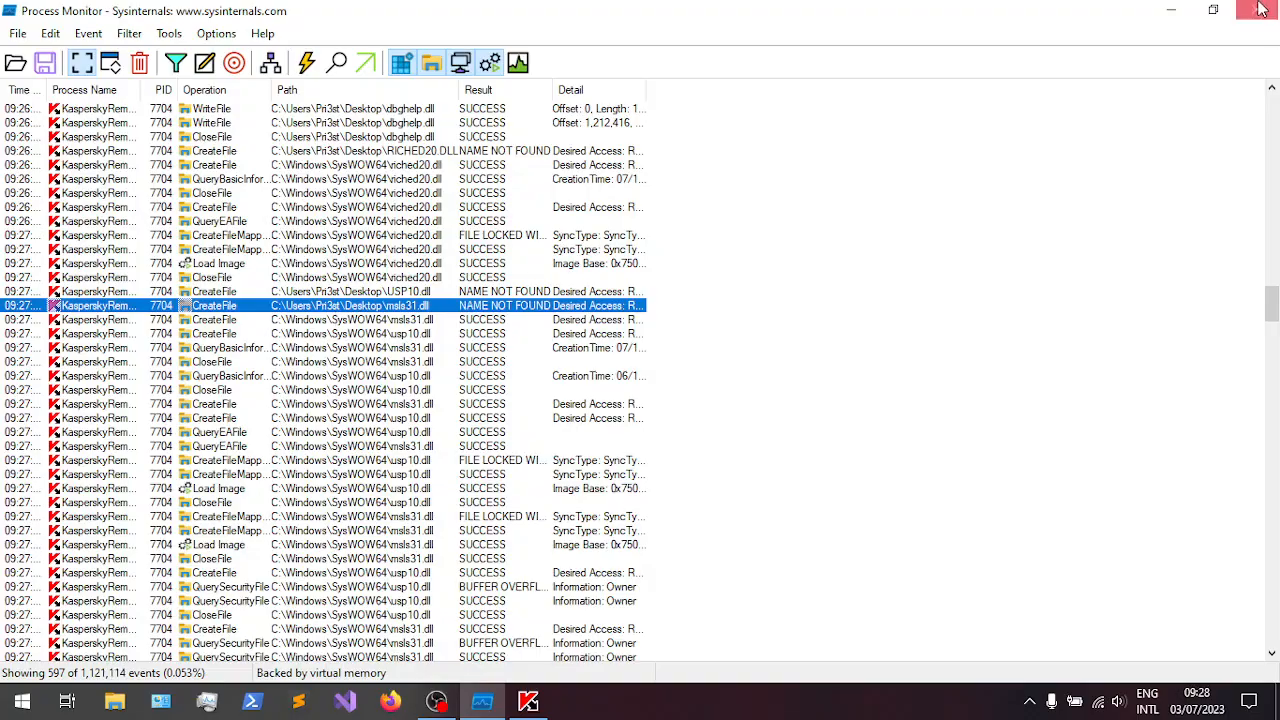
left_click(1172, 12)
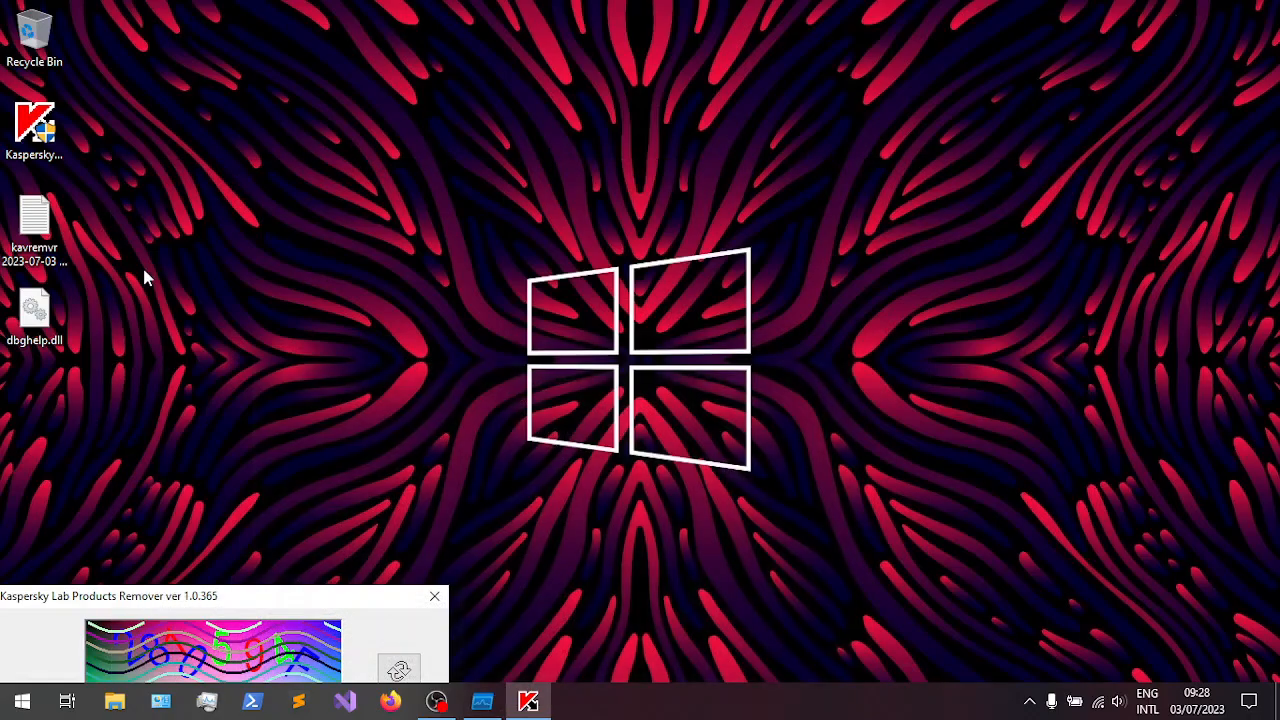
left_click(50, 152)
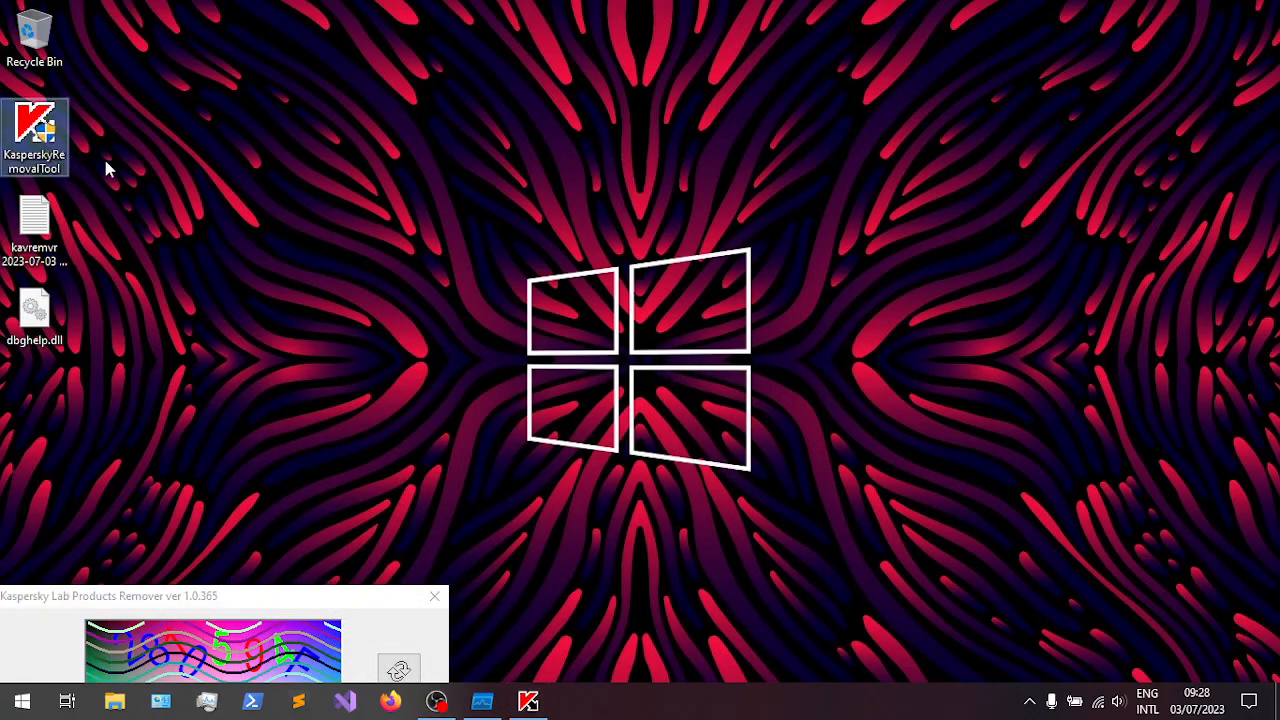
left_click(281, 338)
left_click(436, 700)
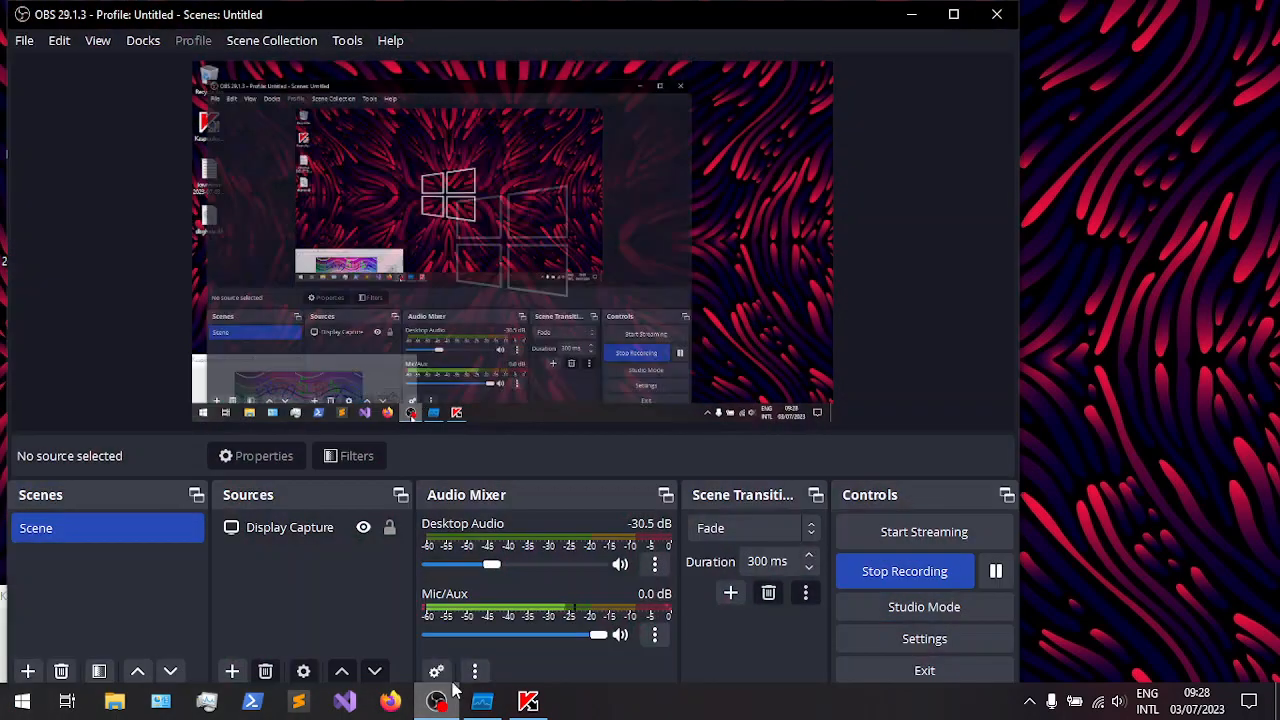
left_click(450, 703)
left_click(482, 700)
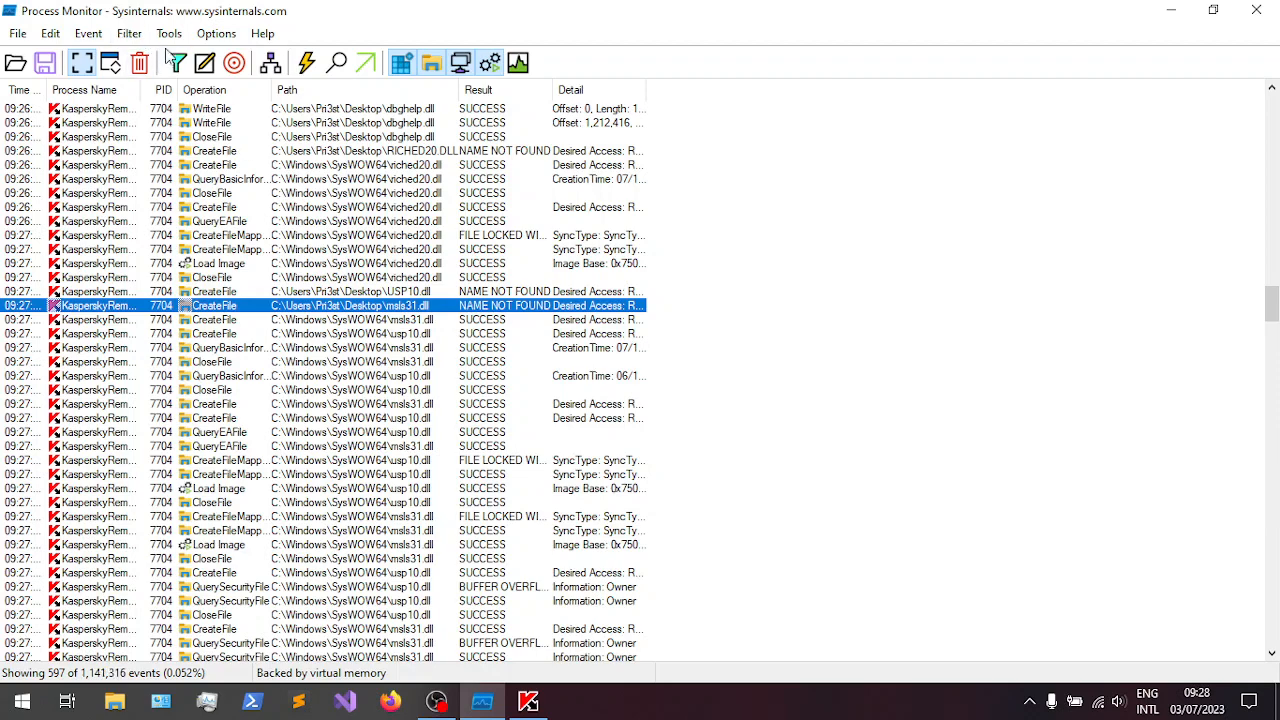
- Add and apply a third Include filter for events whose Result is NAME NOT FOUND, and close the filter settings
scroll(457, 323, "down", 6)
scroll(480, 360, "up", 12)
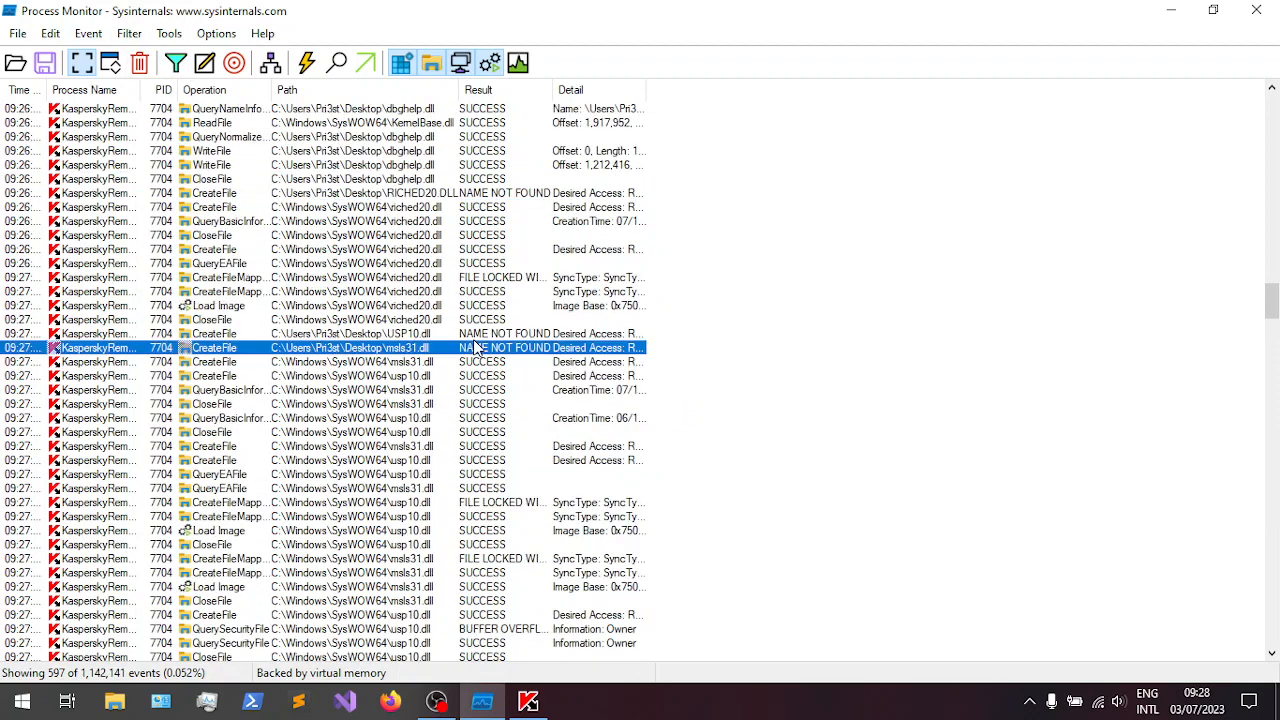
left_click(175, 63)
left_click(377, 270)
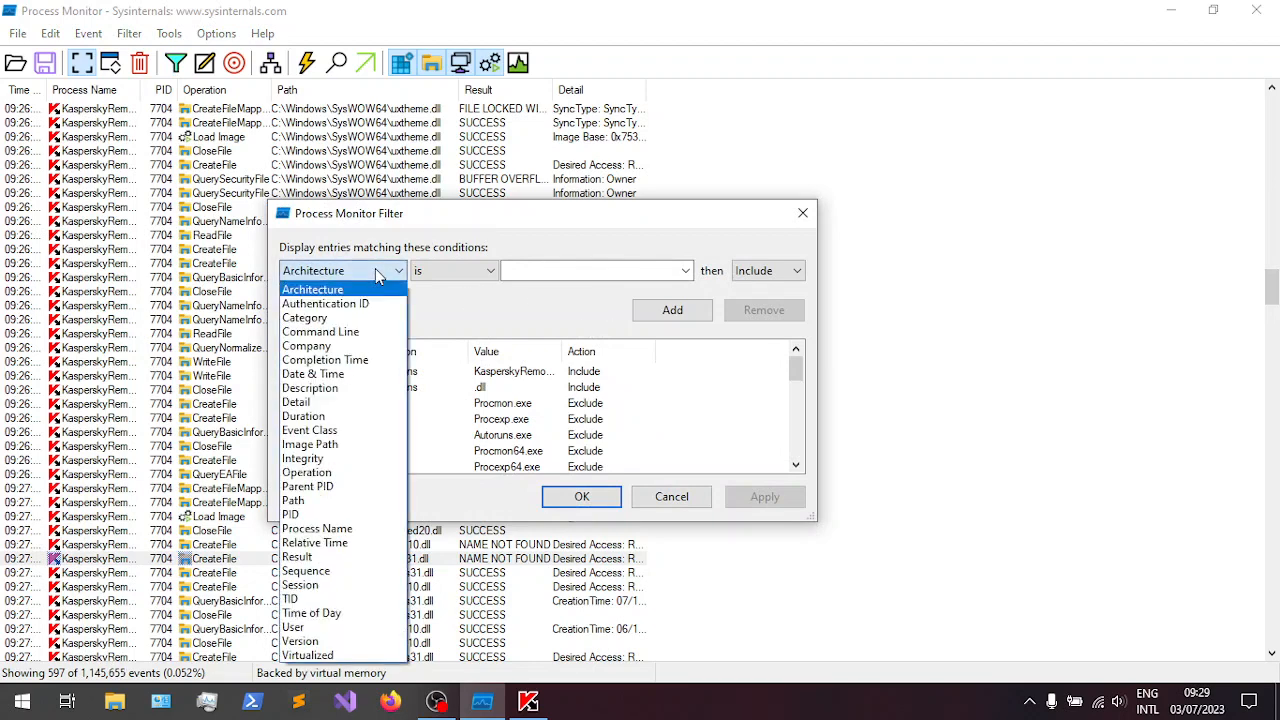
left_click(329, 557)
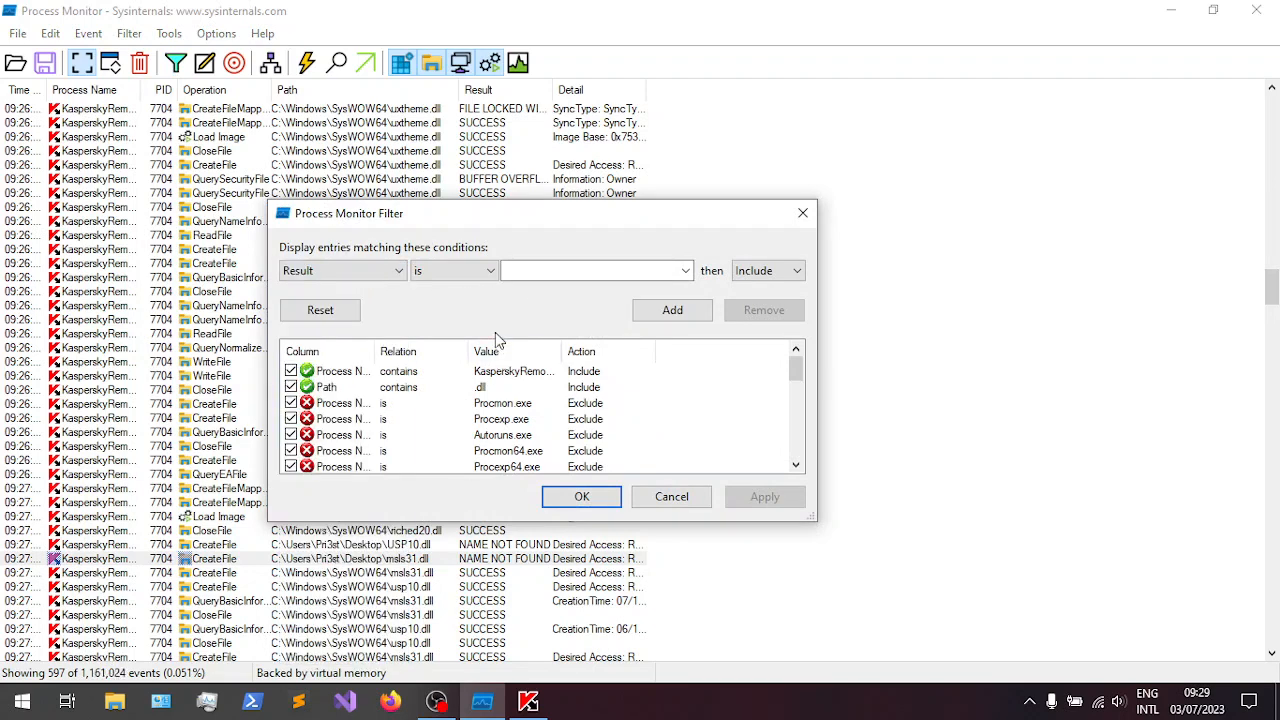
left_click(526, 271)
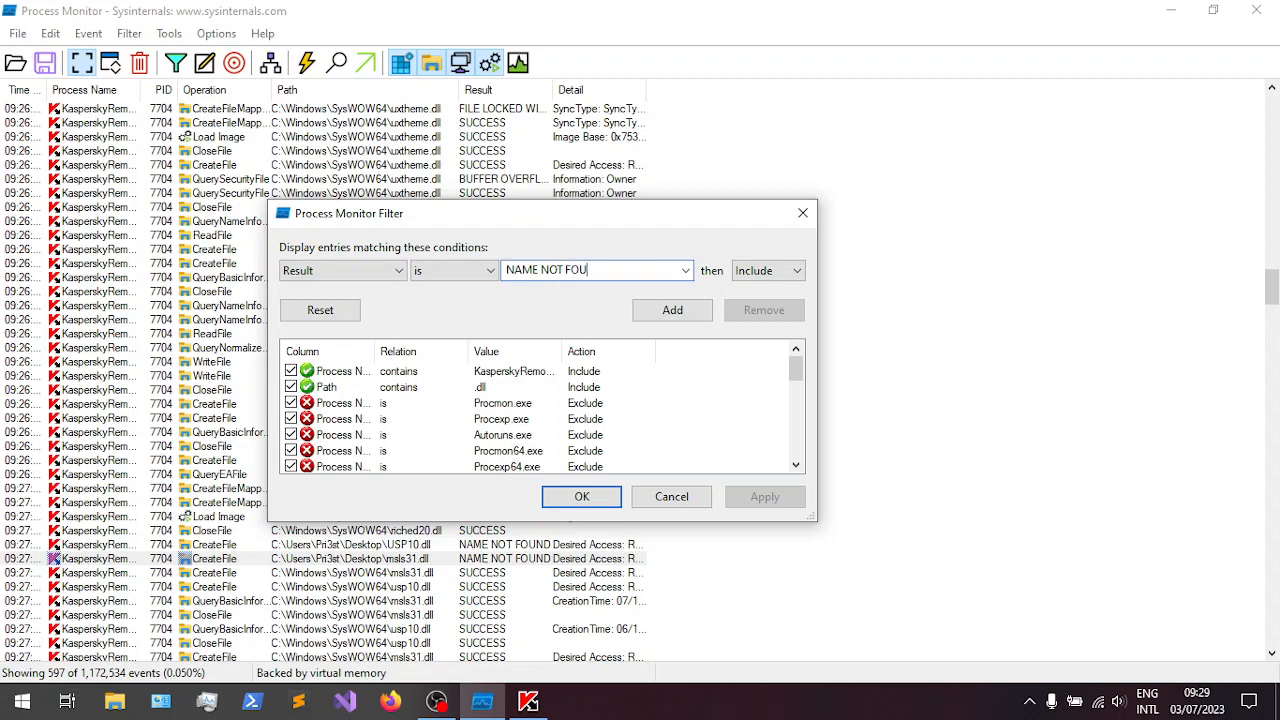
left_click(672, 310)
left_click(765, 497)
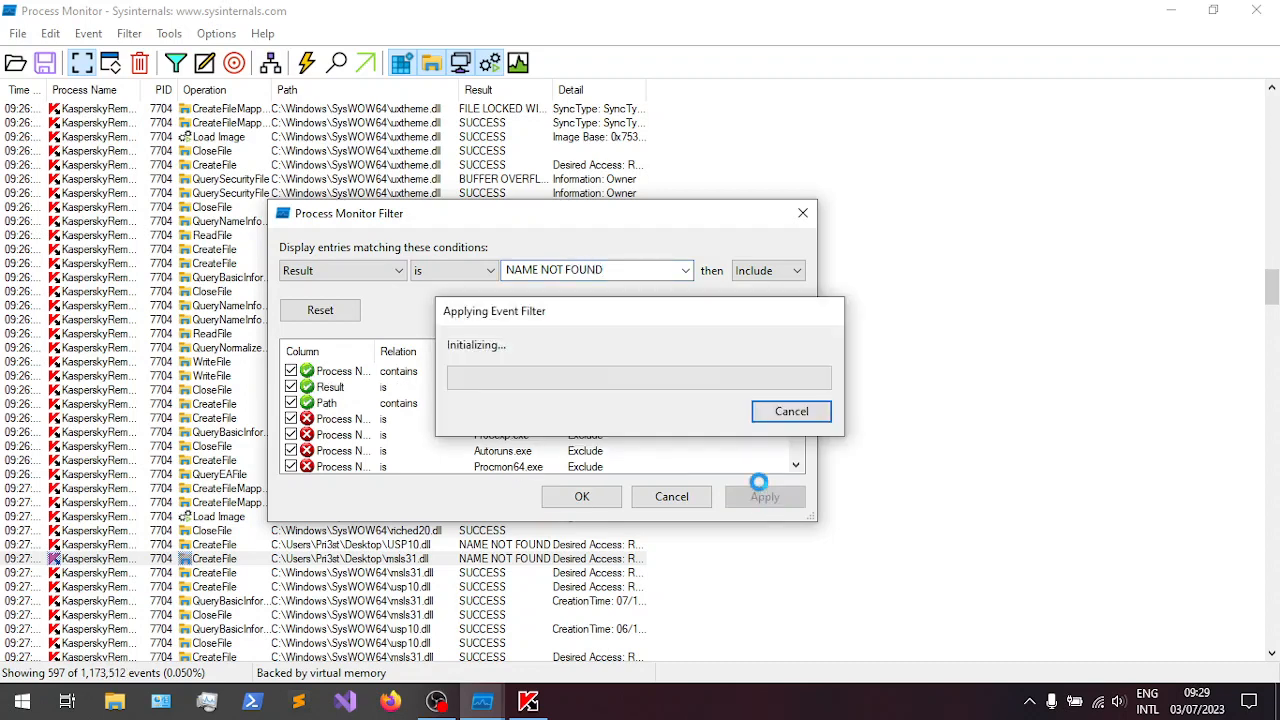
left_click(604, 504)
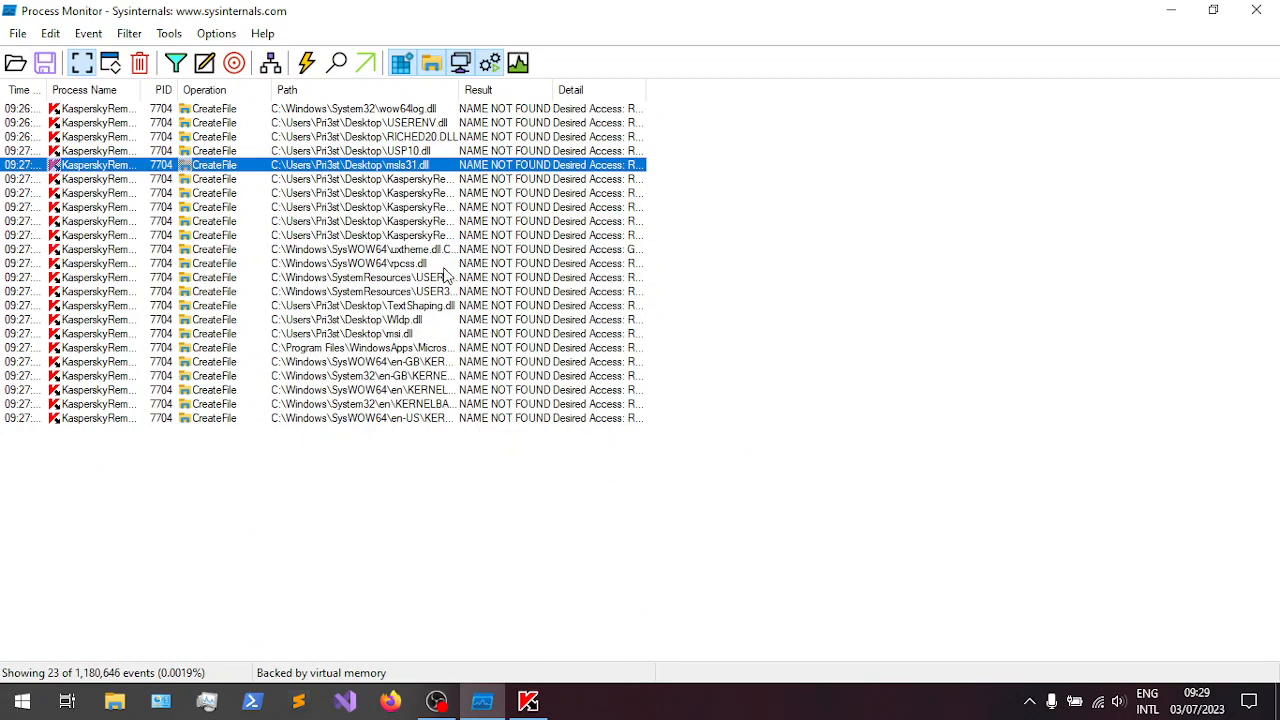
- Widen the Path and Detail columns and go through the entries for the missing KasperskyRemovalTool ENG, ENU and LOC DLLs
left_click_drag(456, 91, 590, 104)
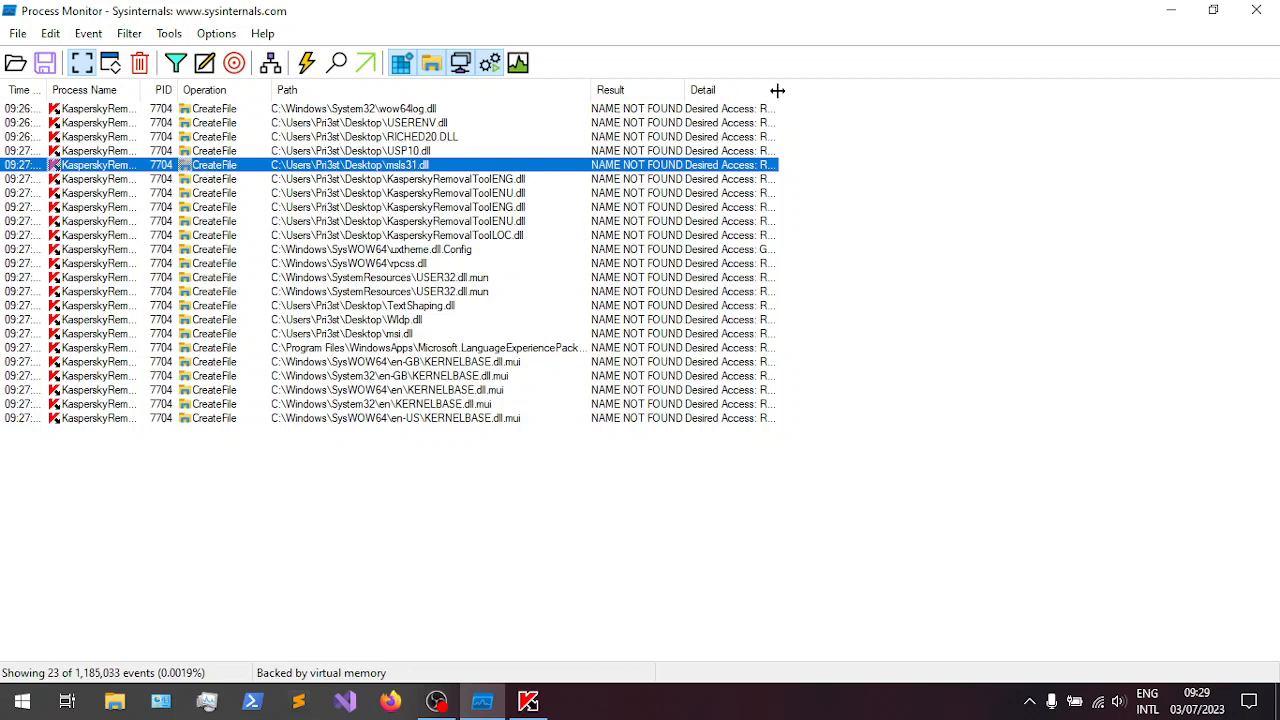
left_click_drag(776, 89, 846, 104)
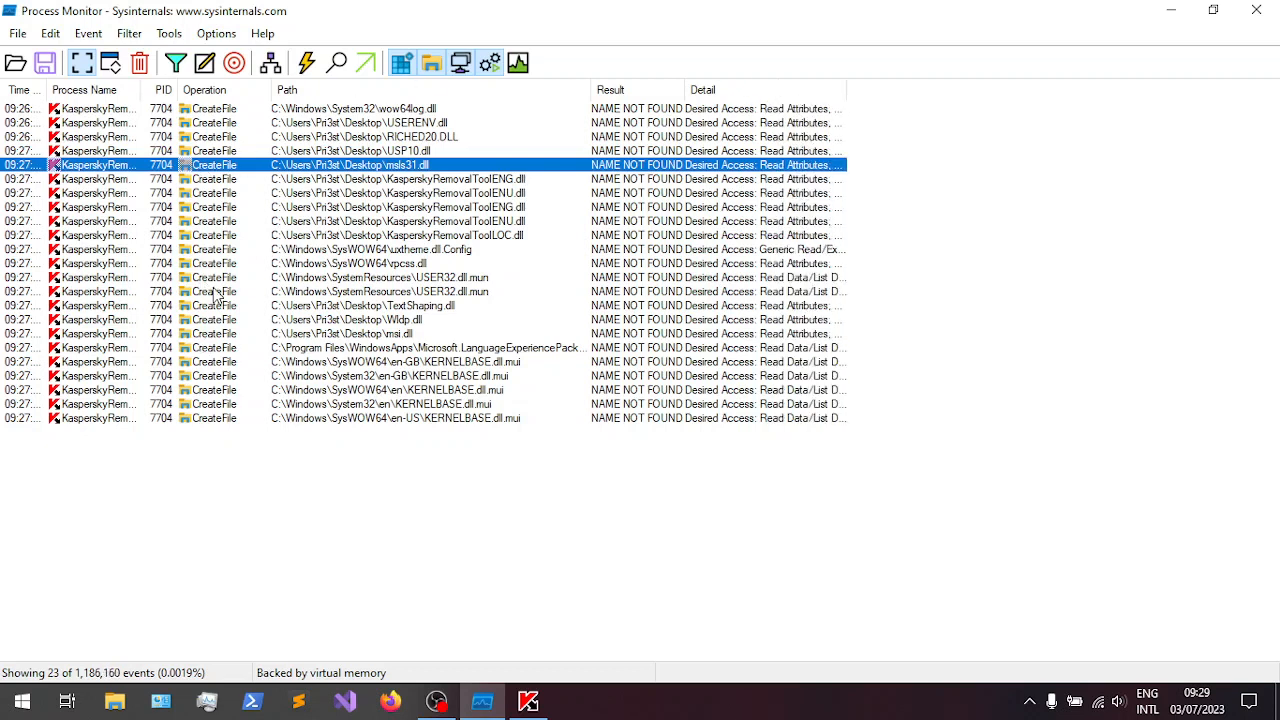
left_click(458, 181)
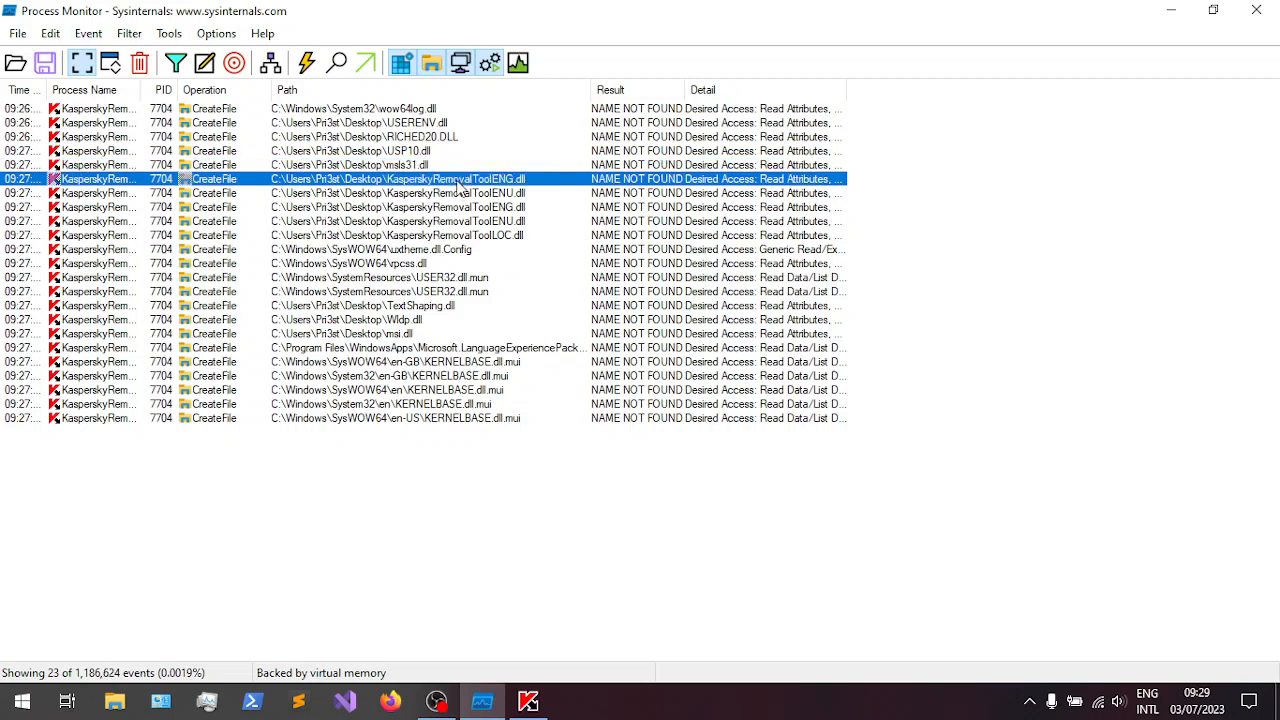
left_click(458, 194)
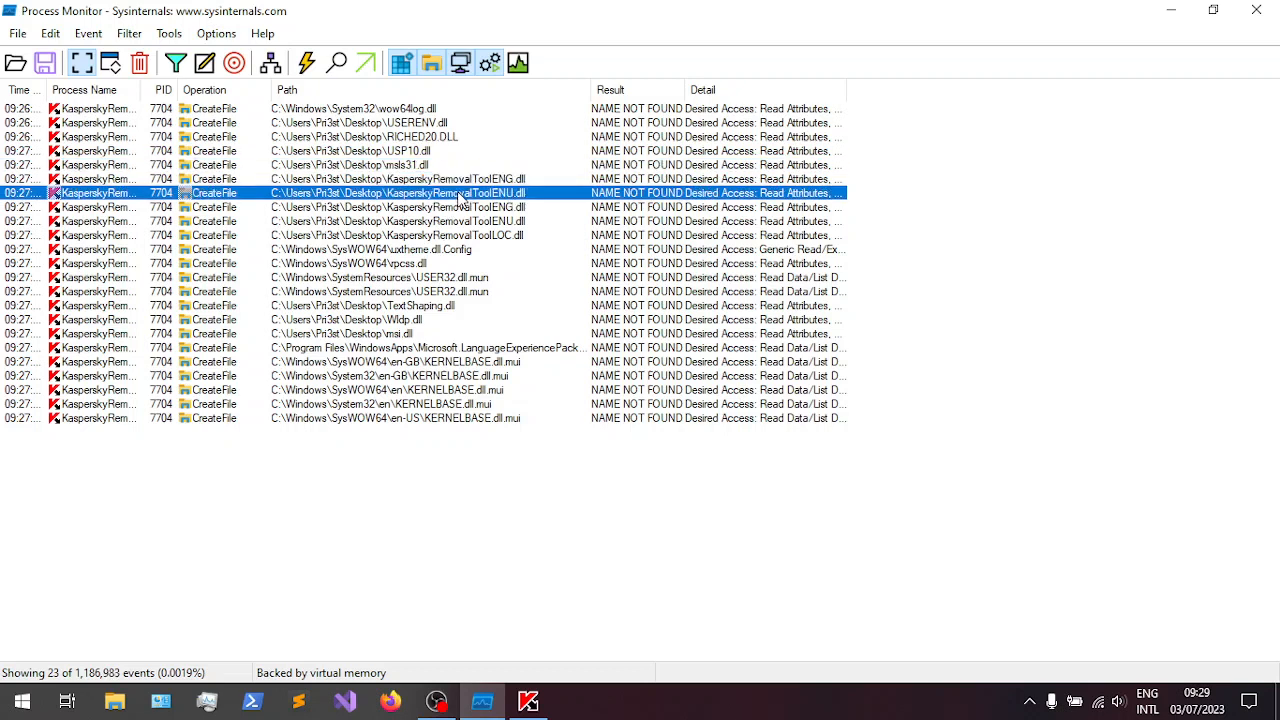
left_click(462, 208)
left_click(463, 222)
left_click(471, 250)
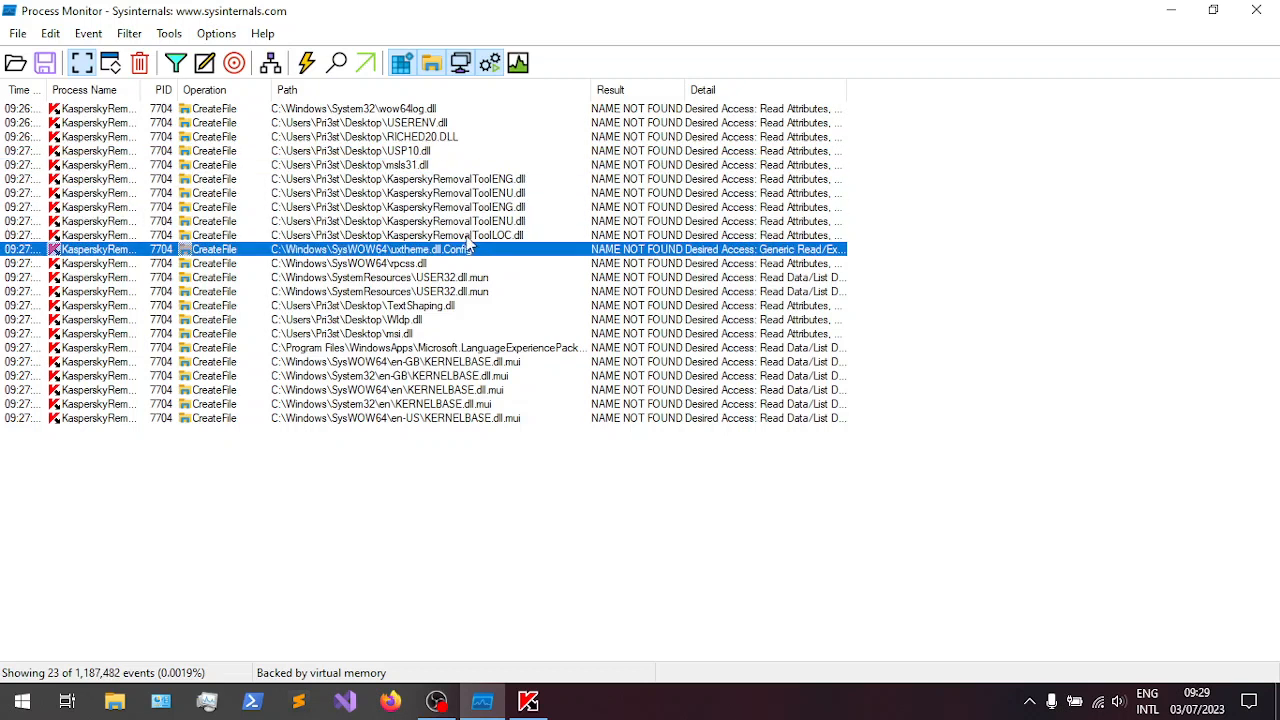
left_click(468, 238)
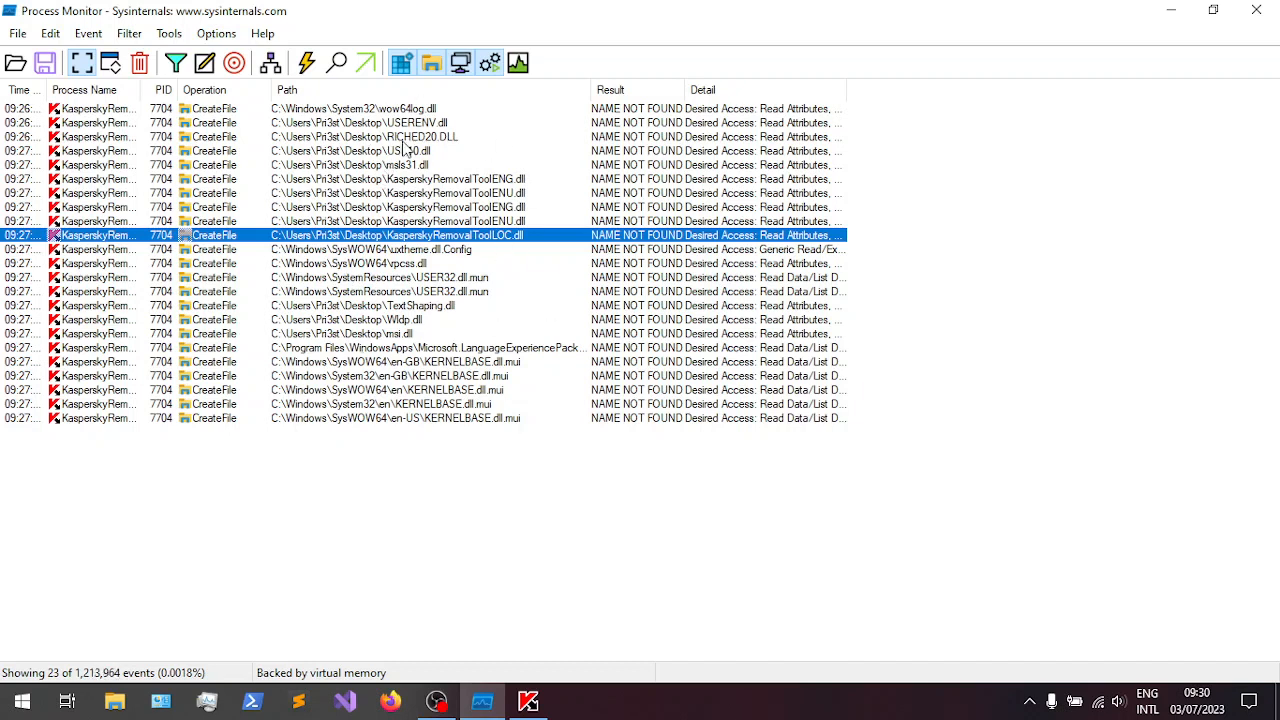
- Inspect the process details and loaded modules in the properties of the first KasperskyRemovalToolENU.dll event, enlarging the properties window, and close it
left_click(443, 193)
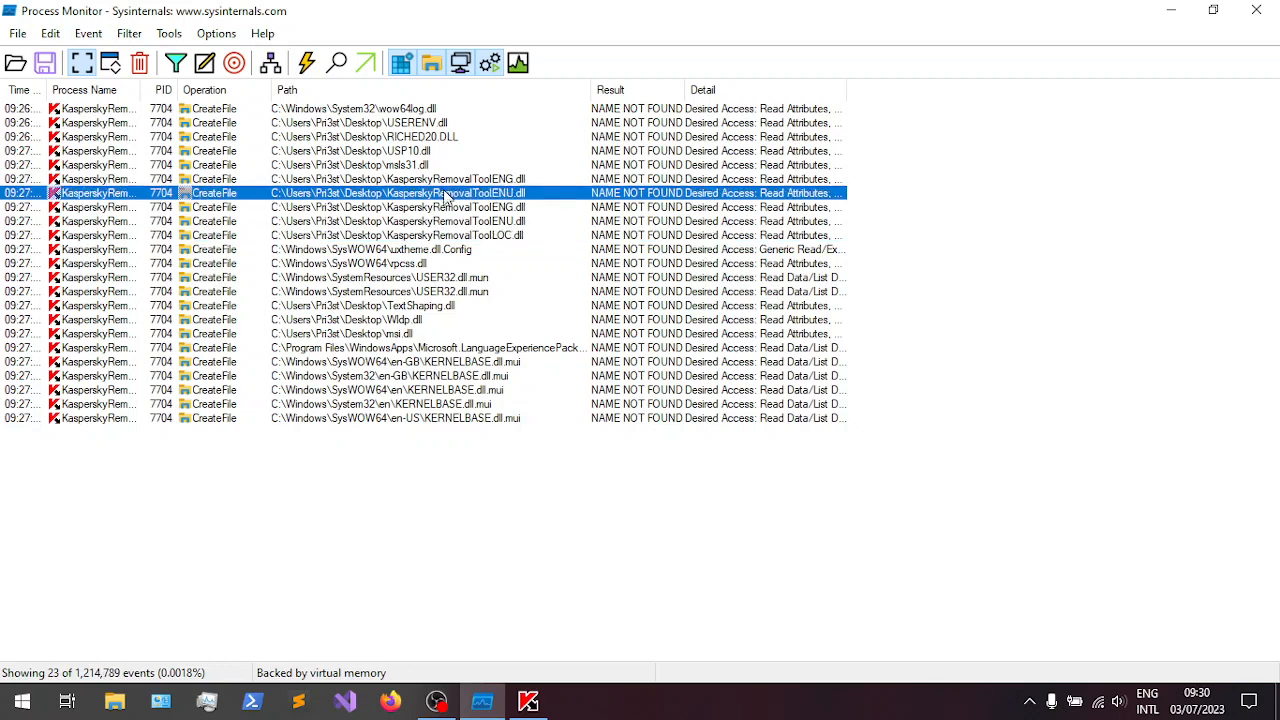
double_click(445, 193)
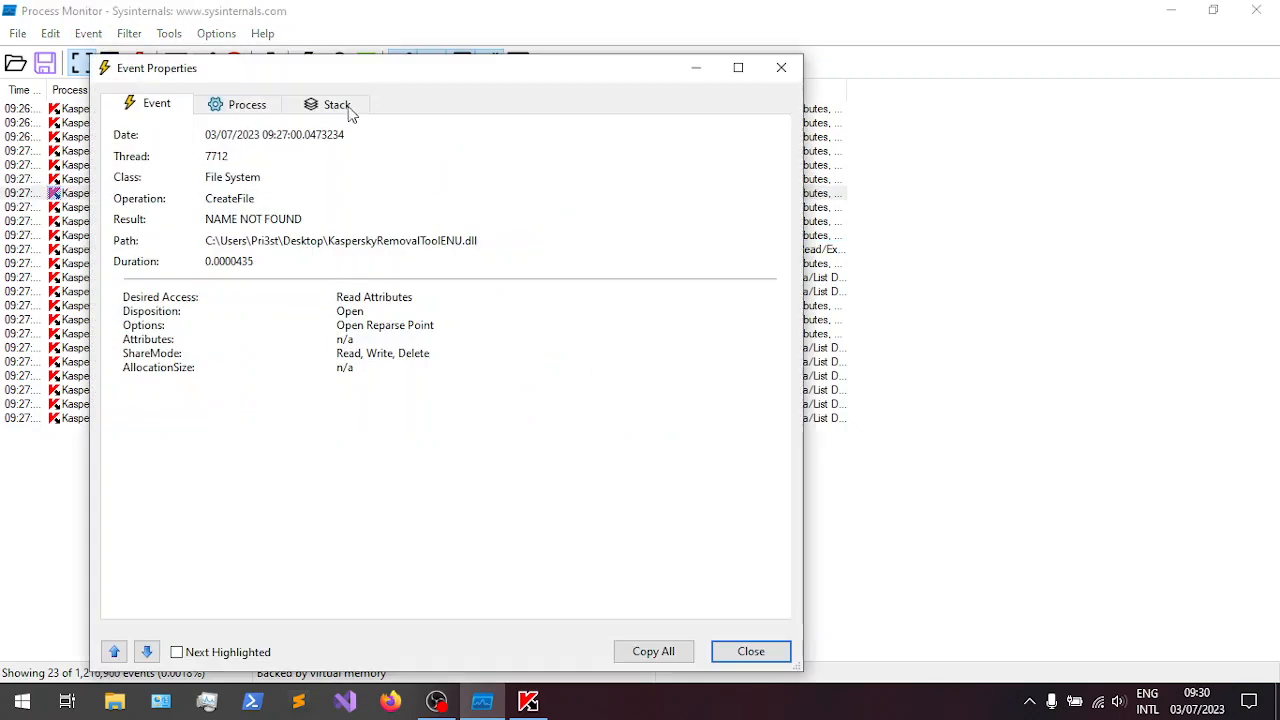
left_click(249, 106)
left_click(736, 70)
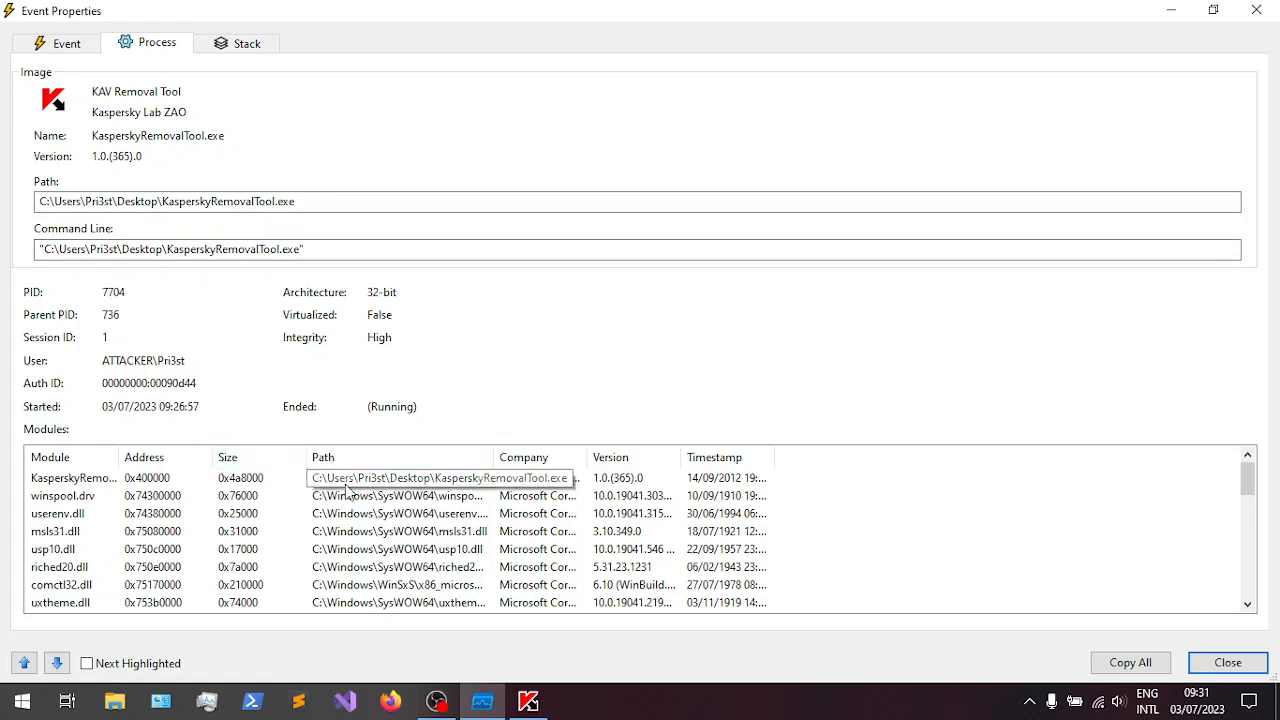
scroll(393, 562, "down", 10)
scroll(393, 563, "up", 10)
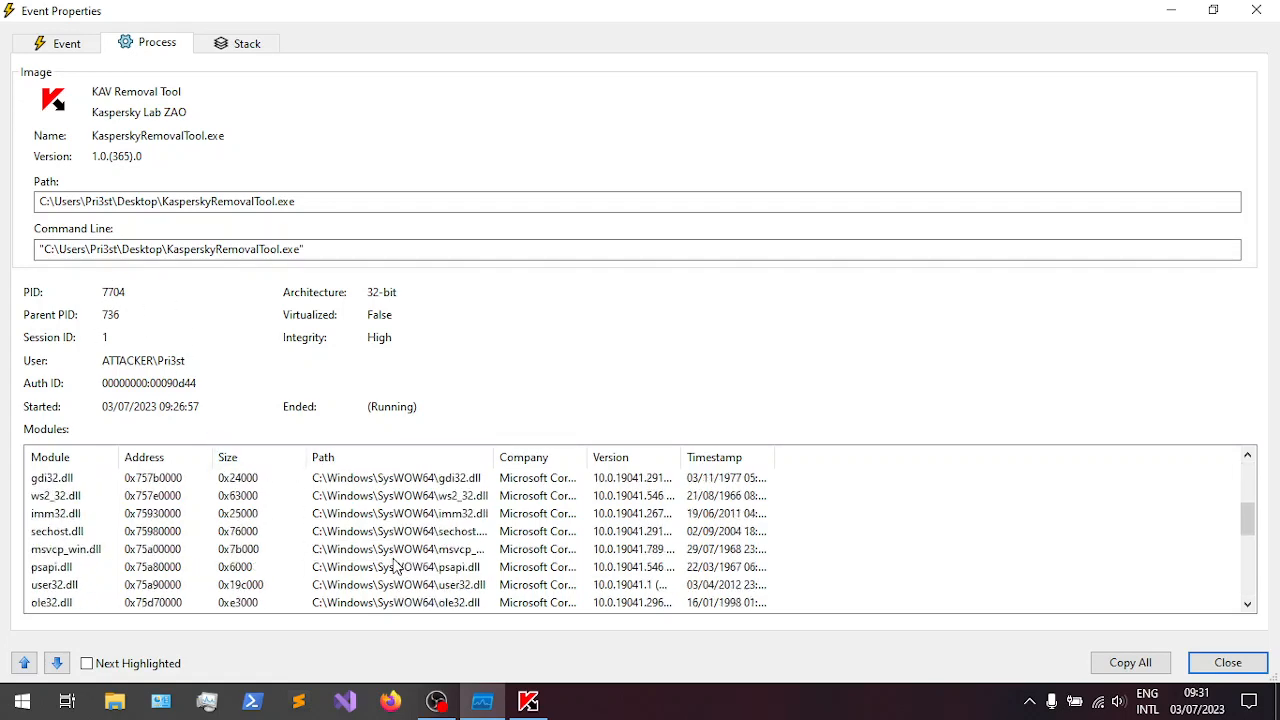
scroll(398, 549, "down", 7)
scroll(398, 549, "up", 7)
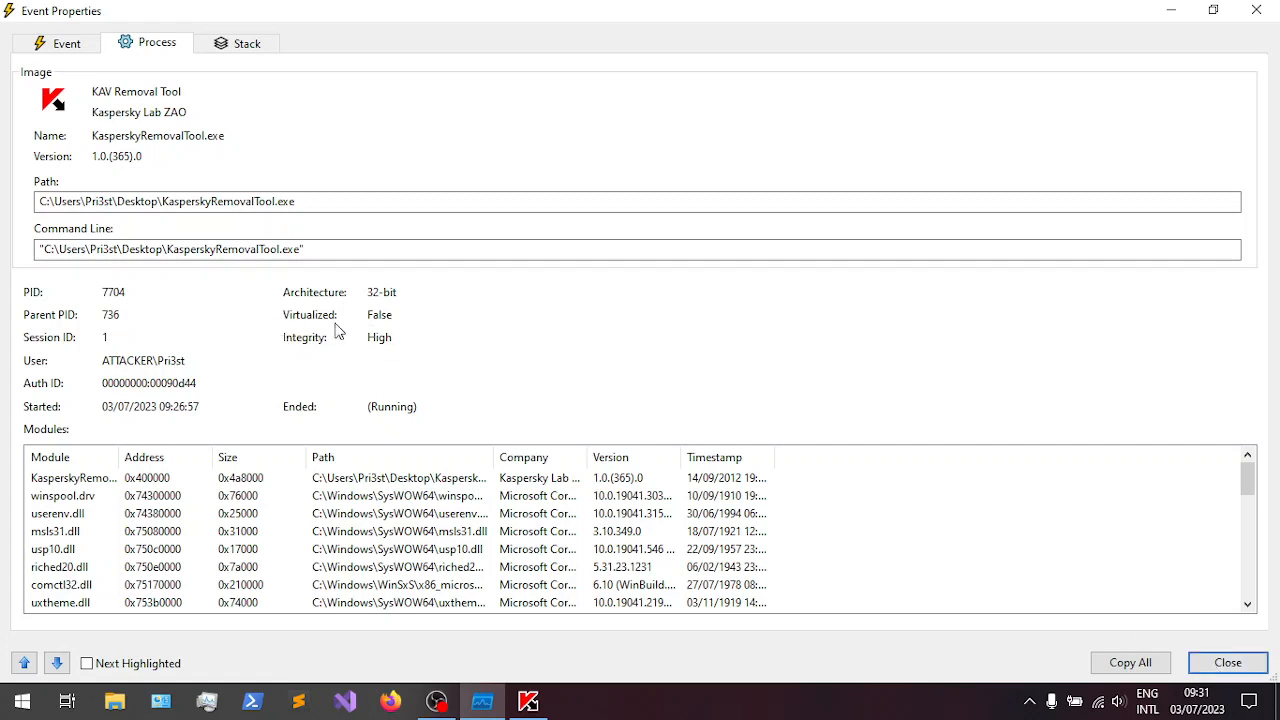
left_click(1228, 662)
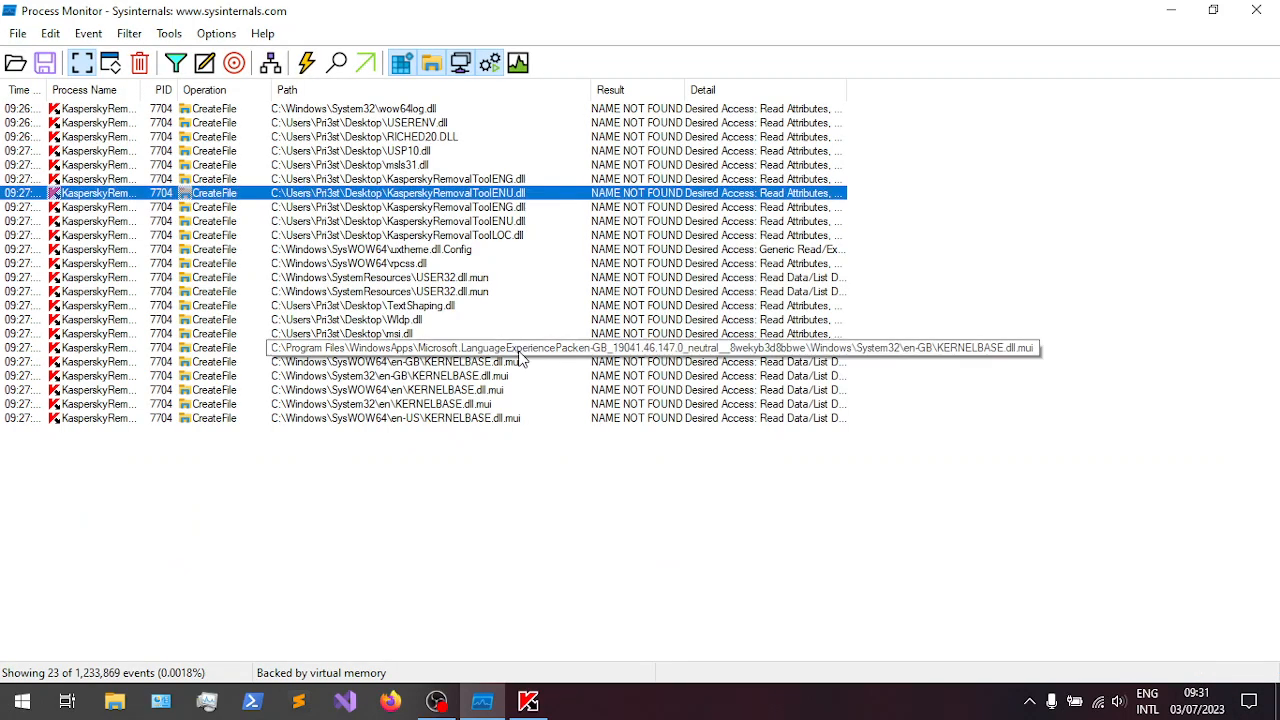
- View the process details of the USP10.dll event and of the second KasperskyRemovalToolENU.dll event, closing each properties window
double_click(425, 152)
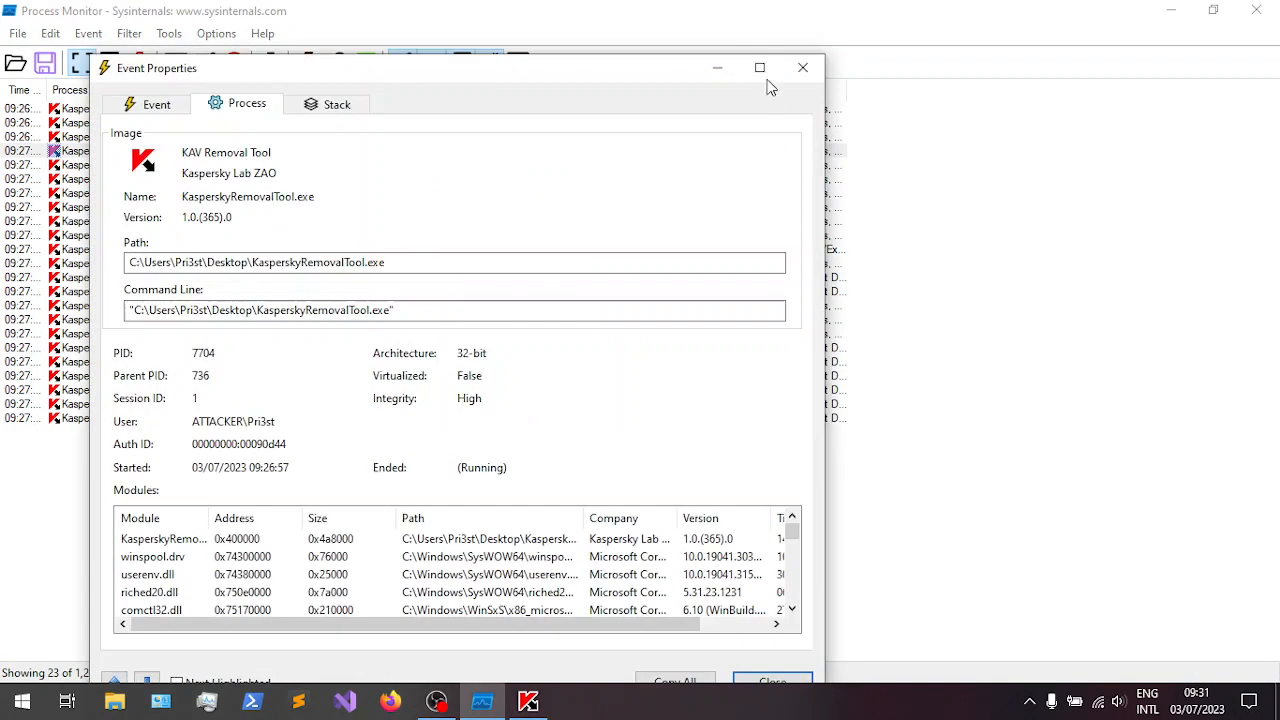
left_click(802, 73)
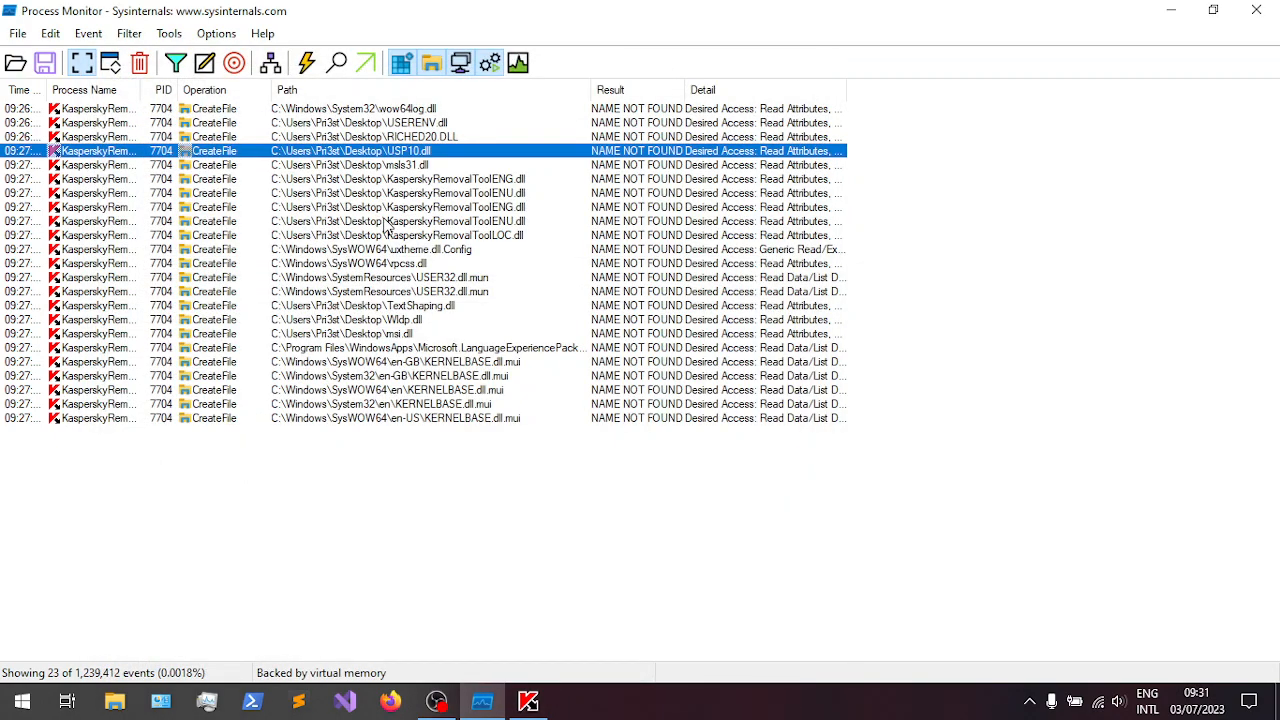
double_click(385, 219)
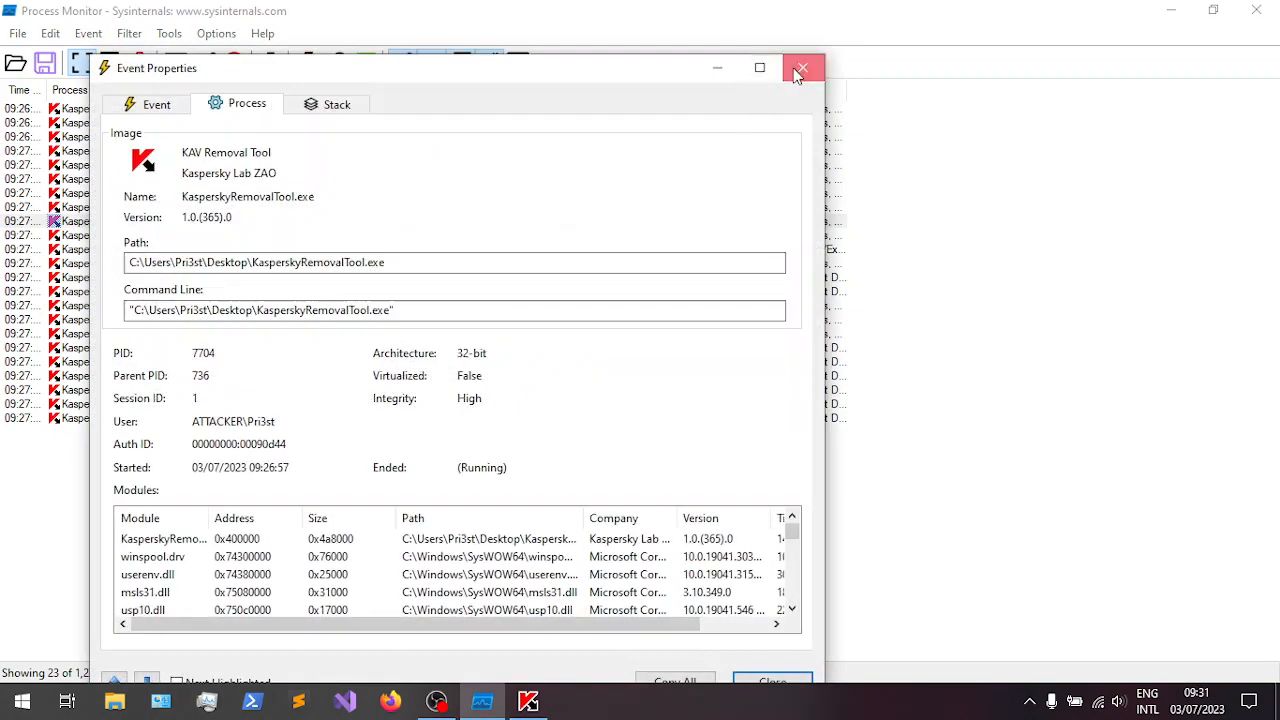
left_click(801, 69)
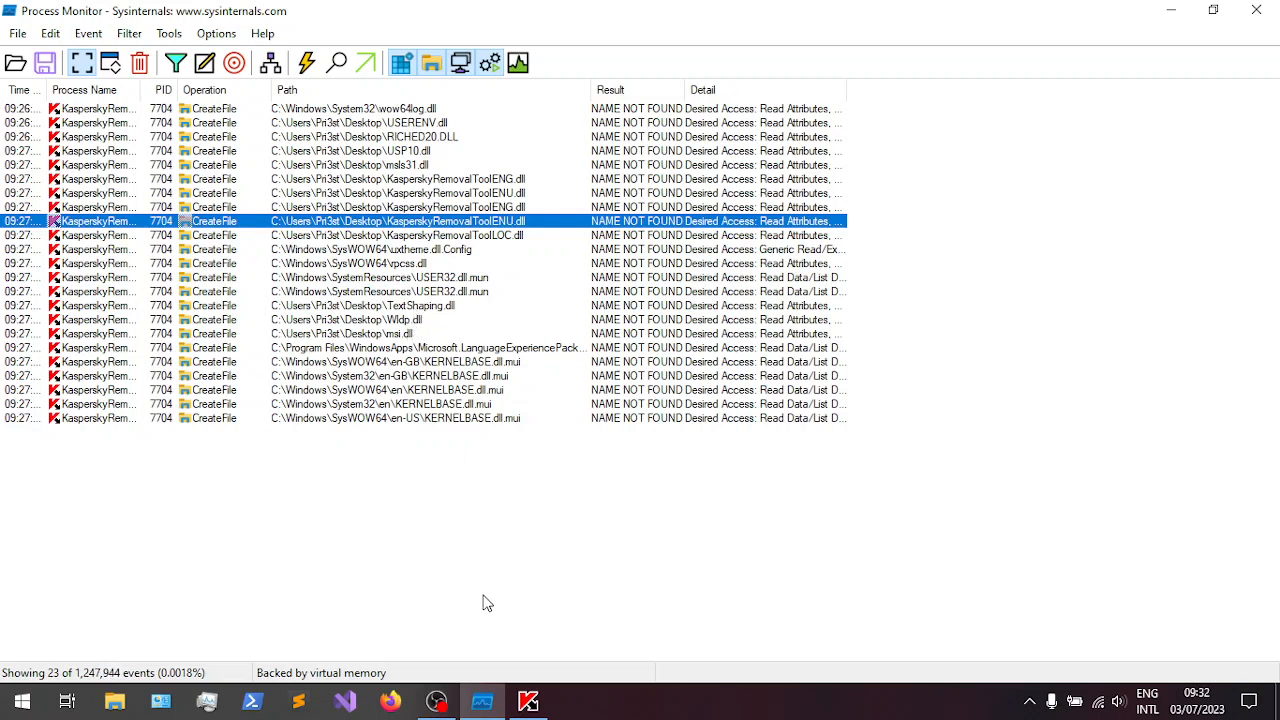
mouse_move(444, 703)
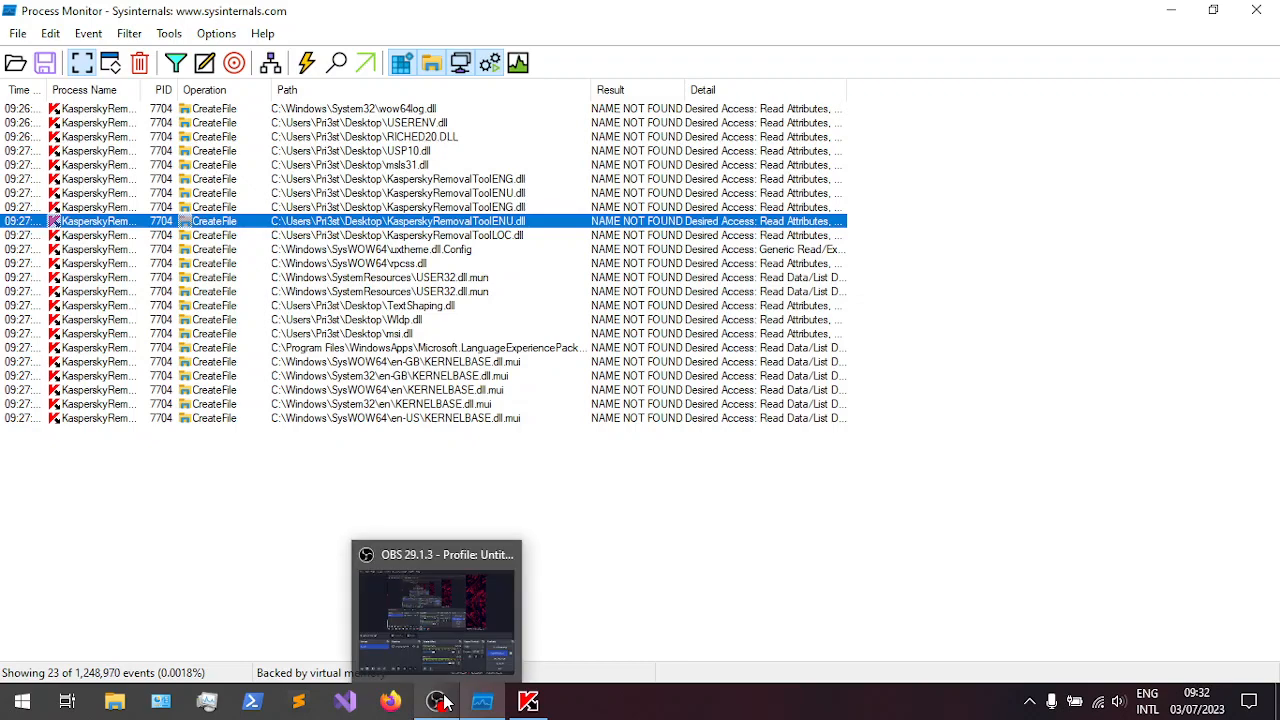